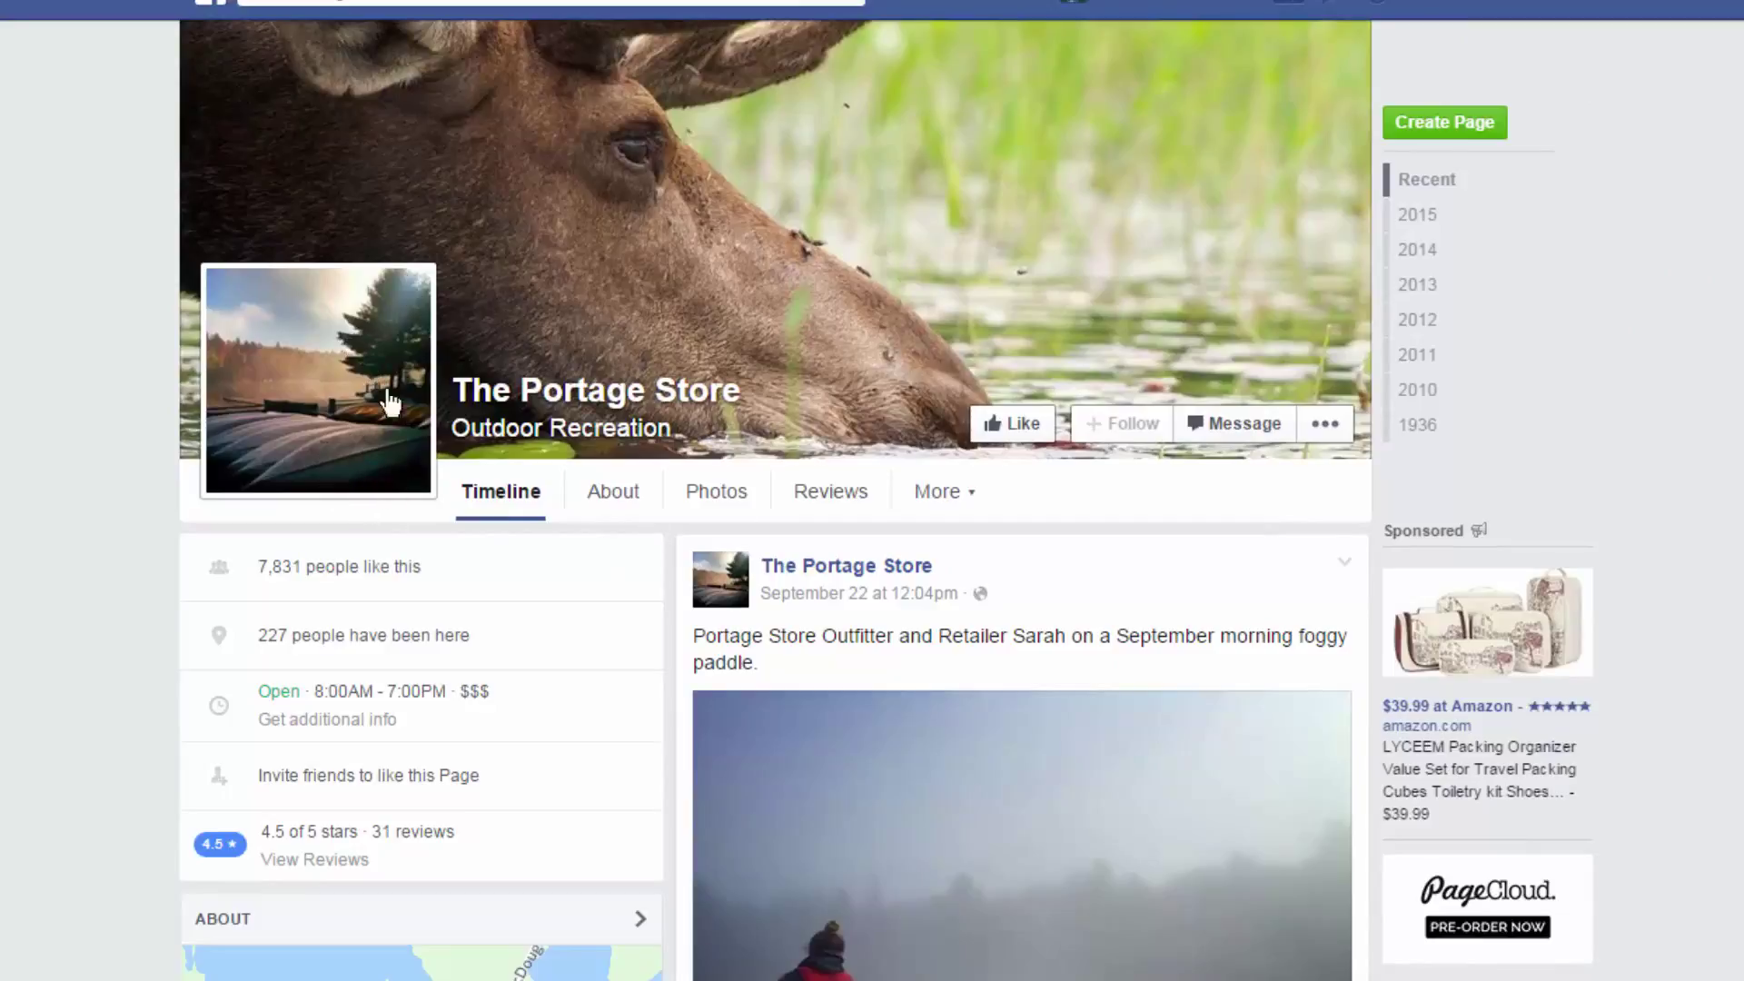
scroll(1120, 854, down, 3)
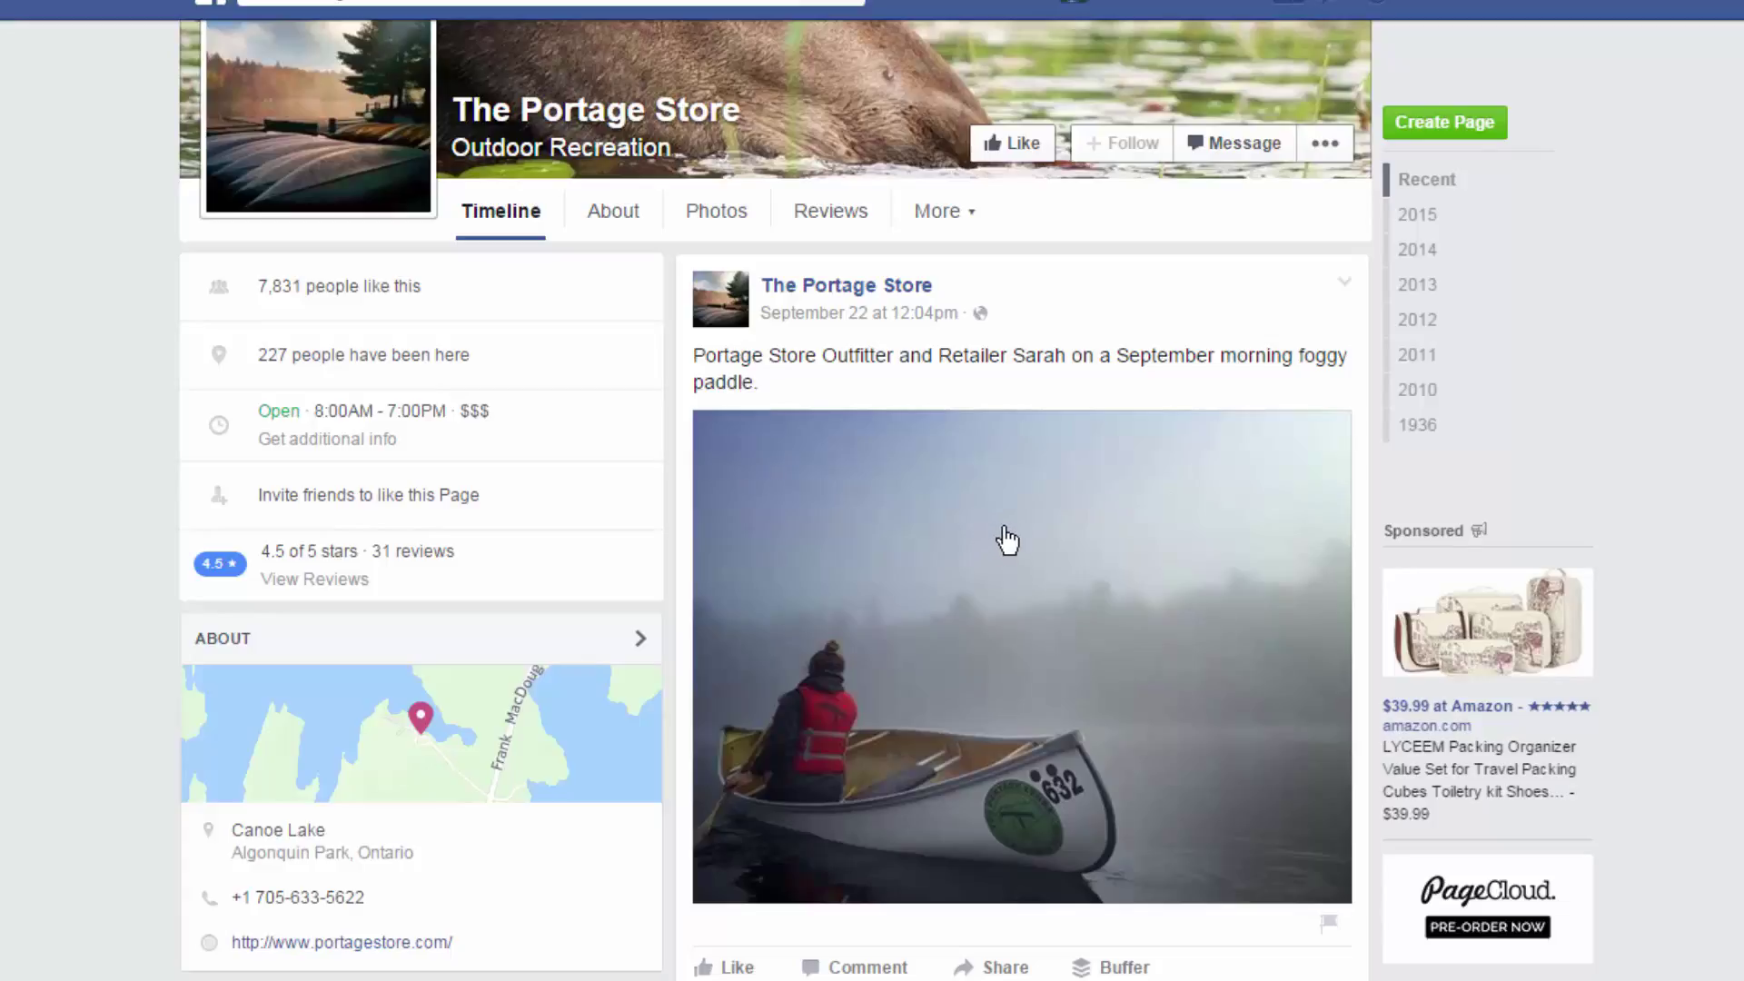
scroll(1011, 538, down, 3)
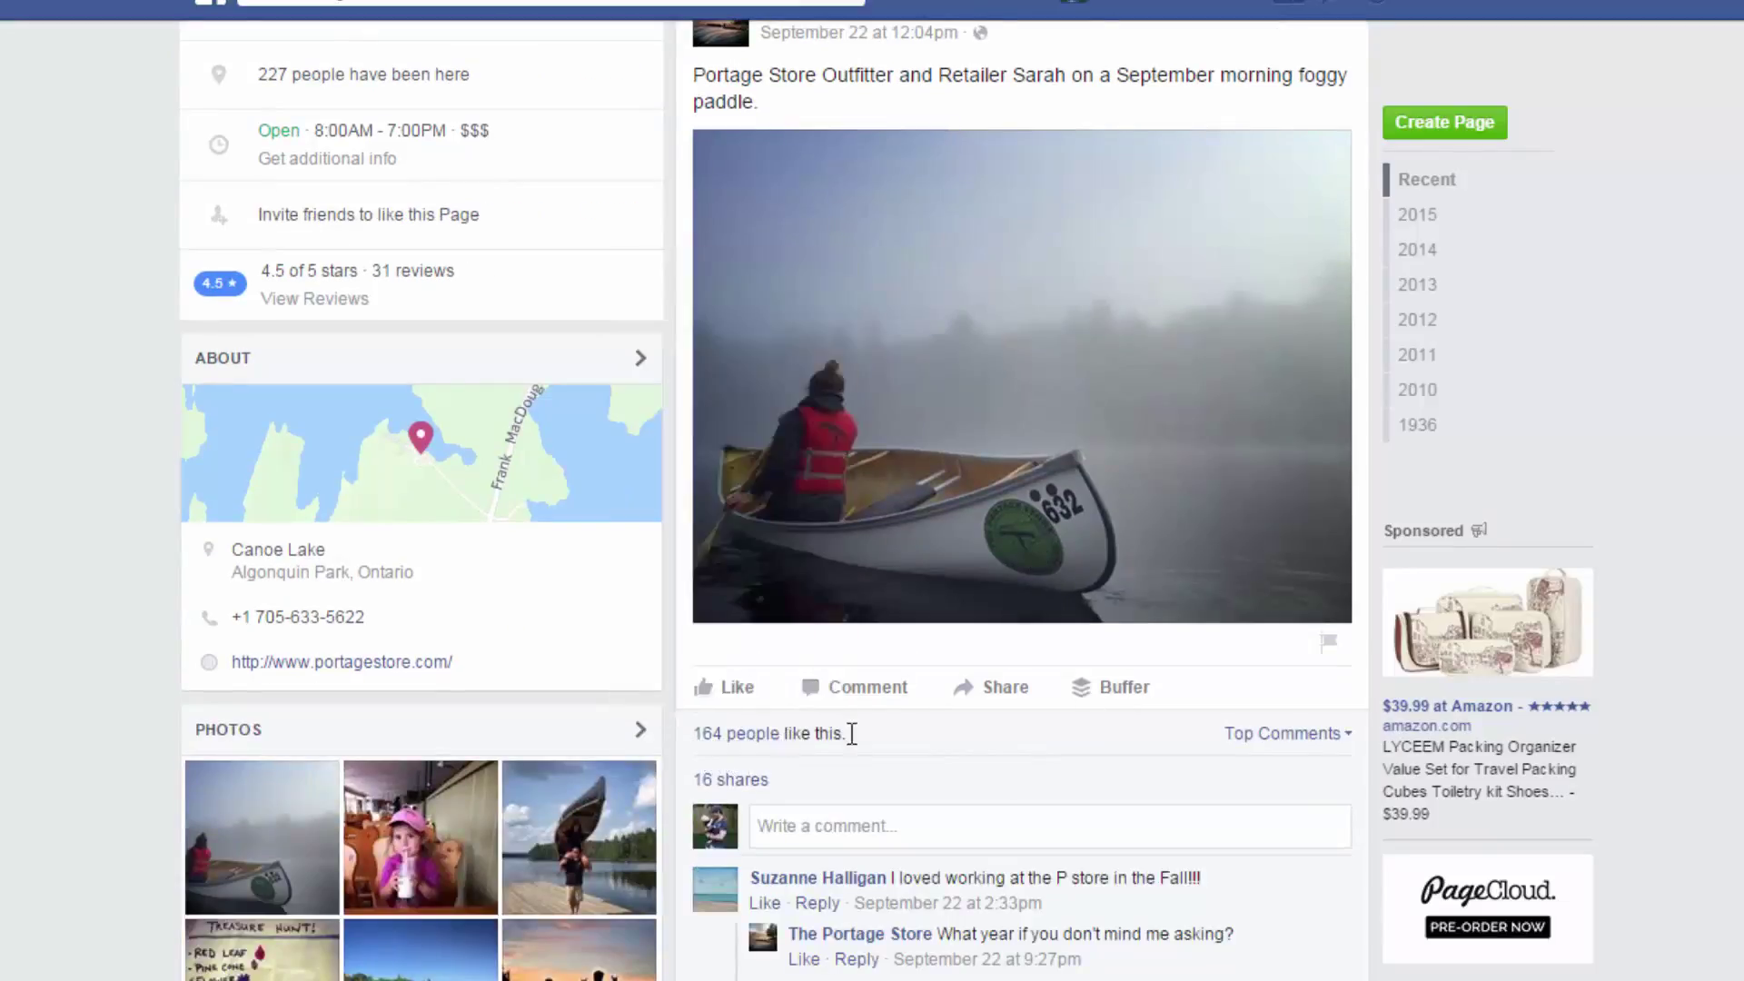
scroll(1112, 840, down, 3)
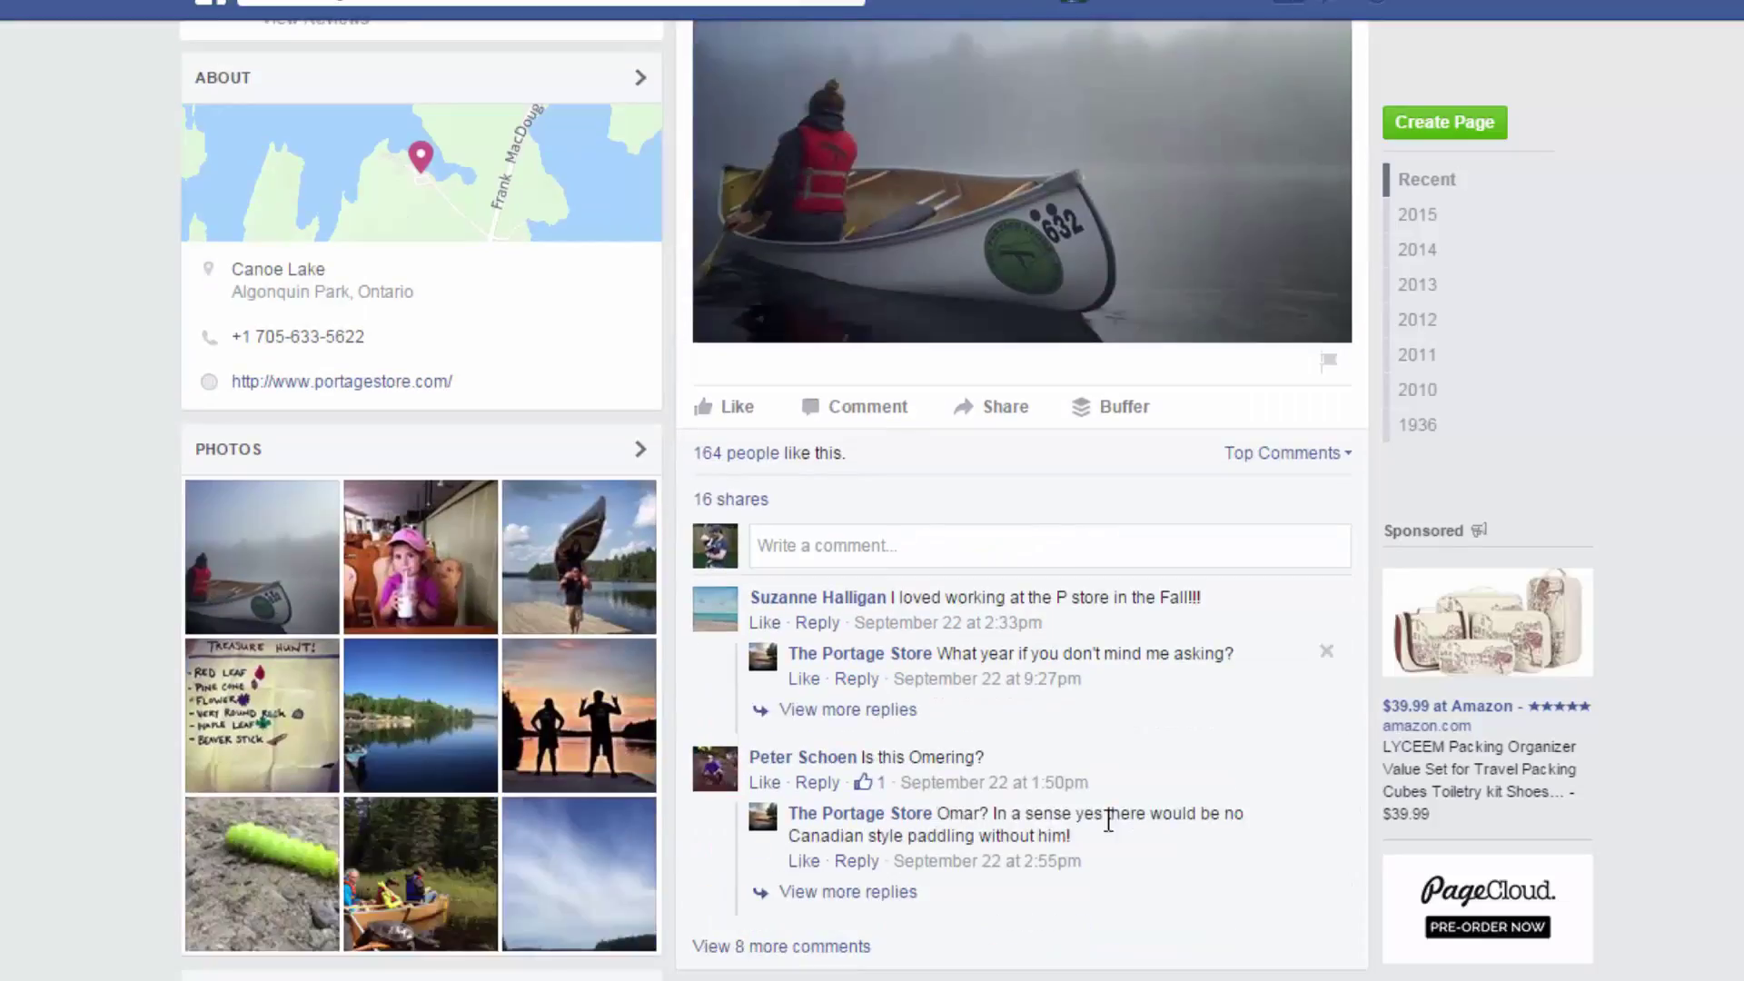
scroll(996, 568, down, 7)
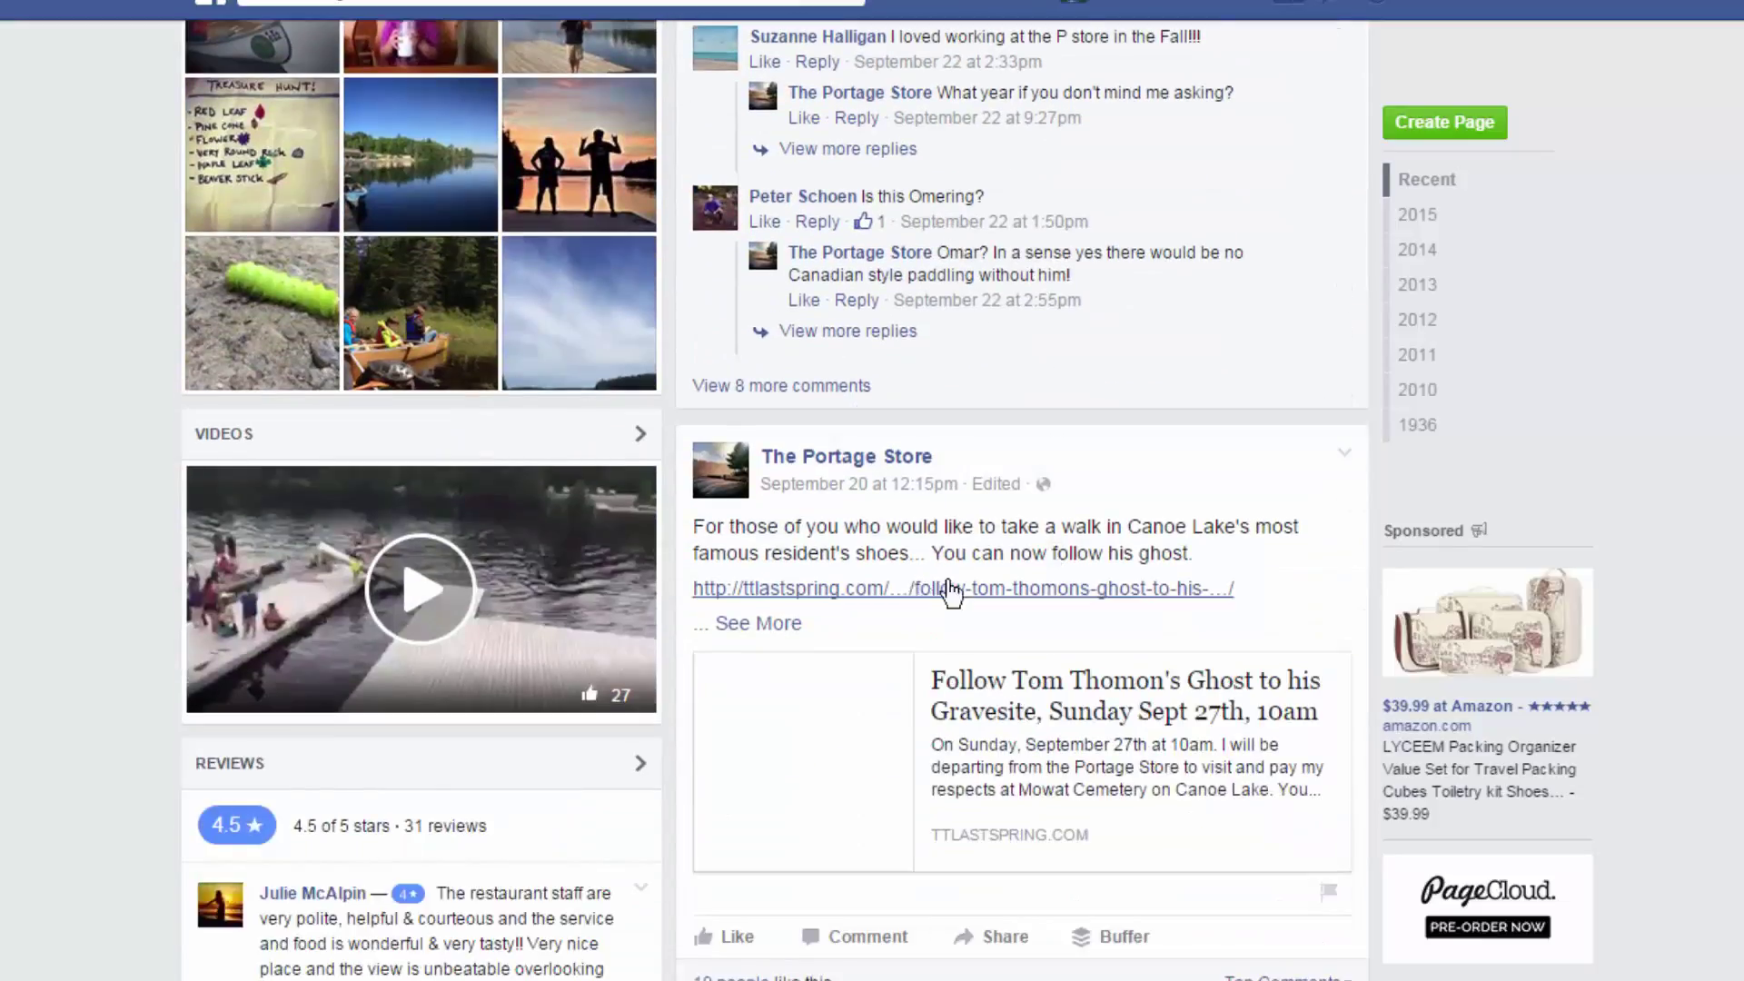
scroll(954, 591, down, 12)
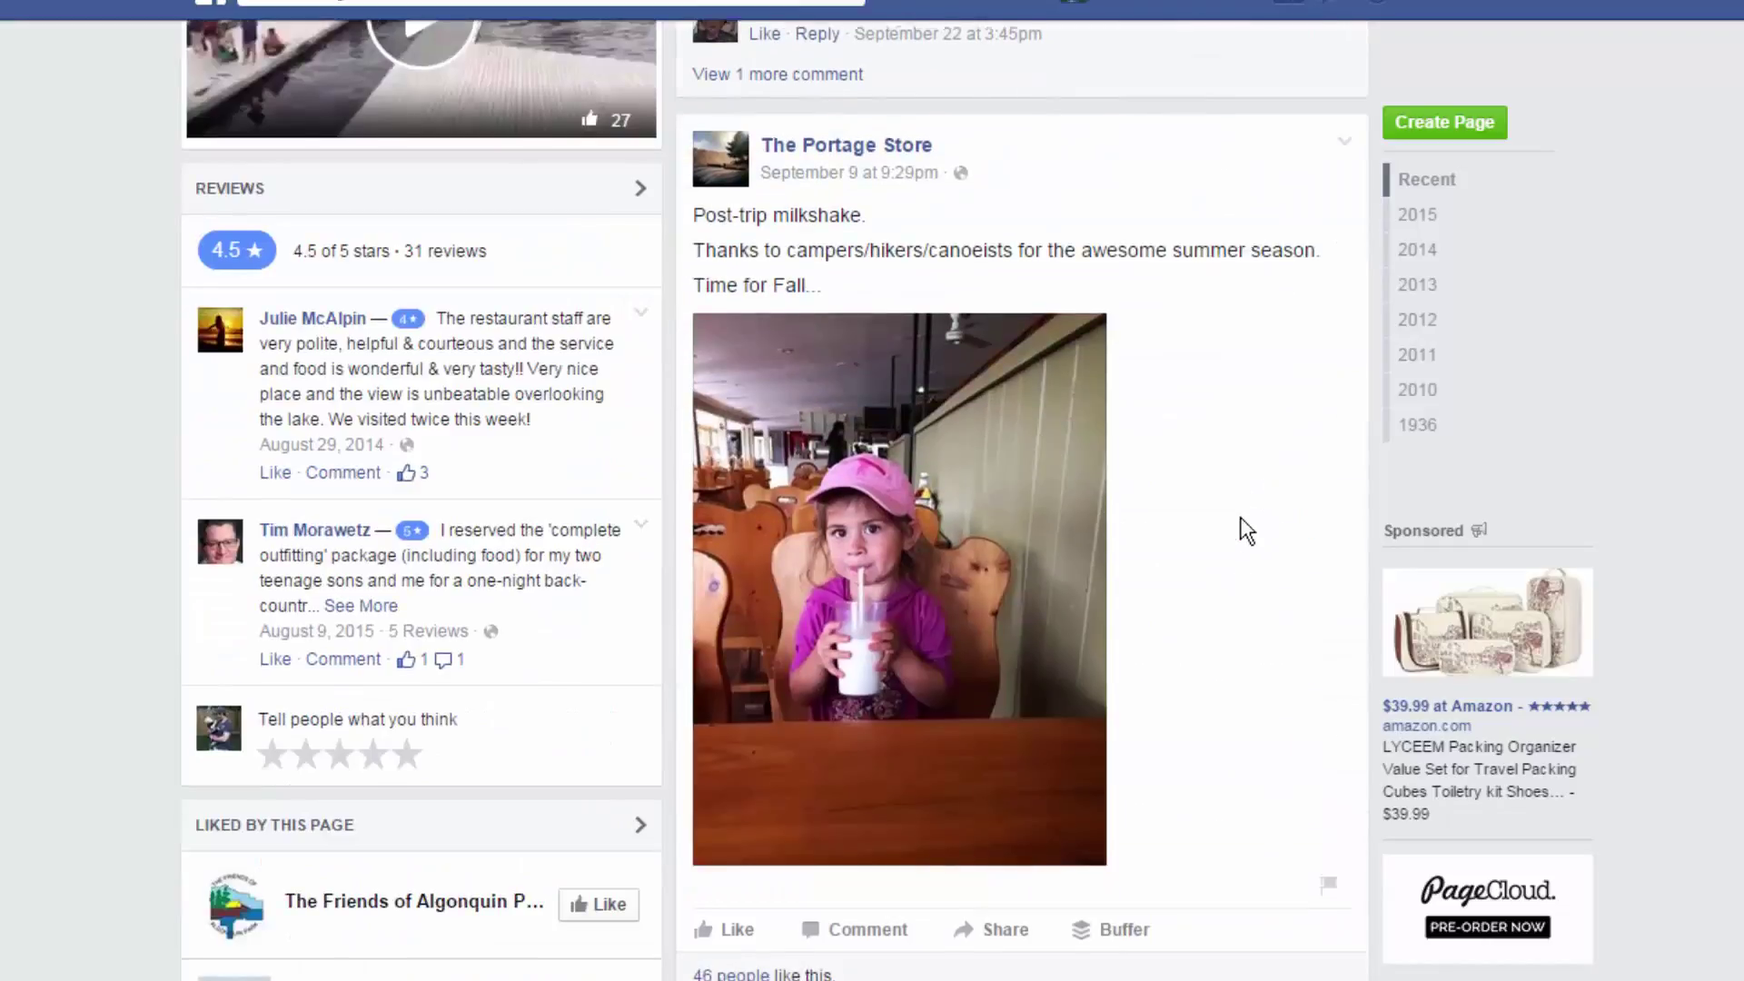
scroll(1235, 521, down, 9)
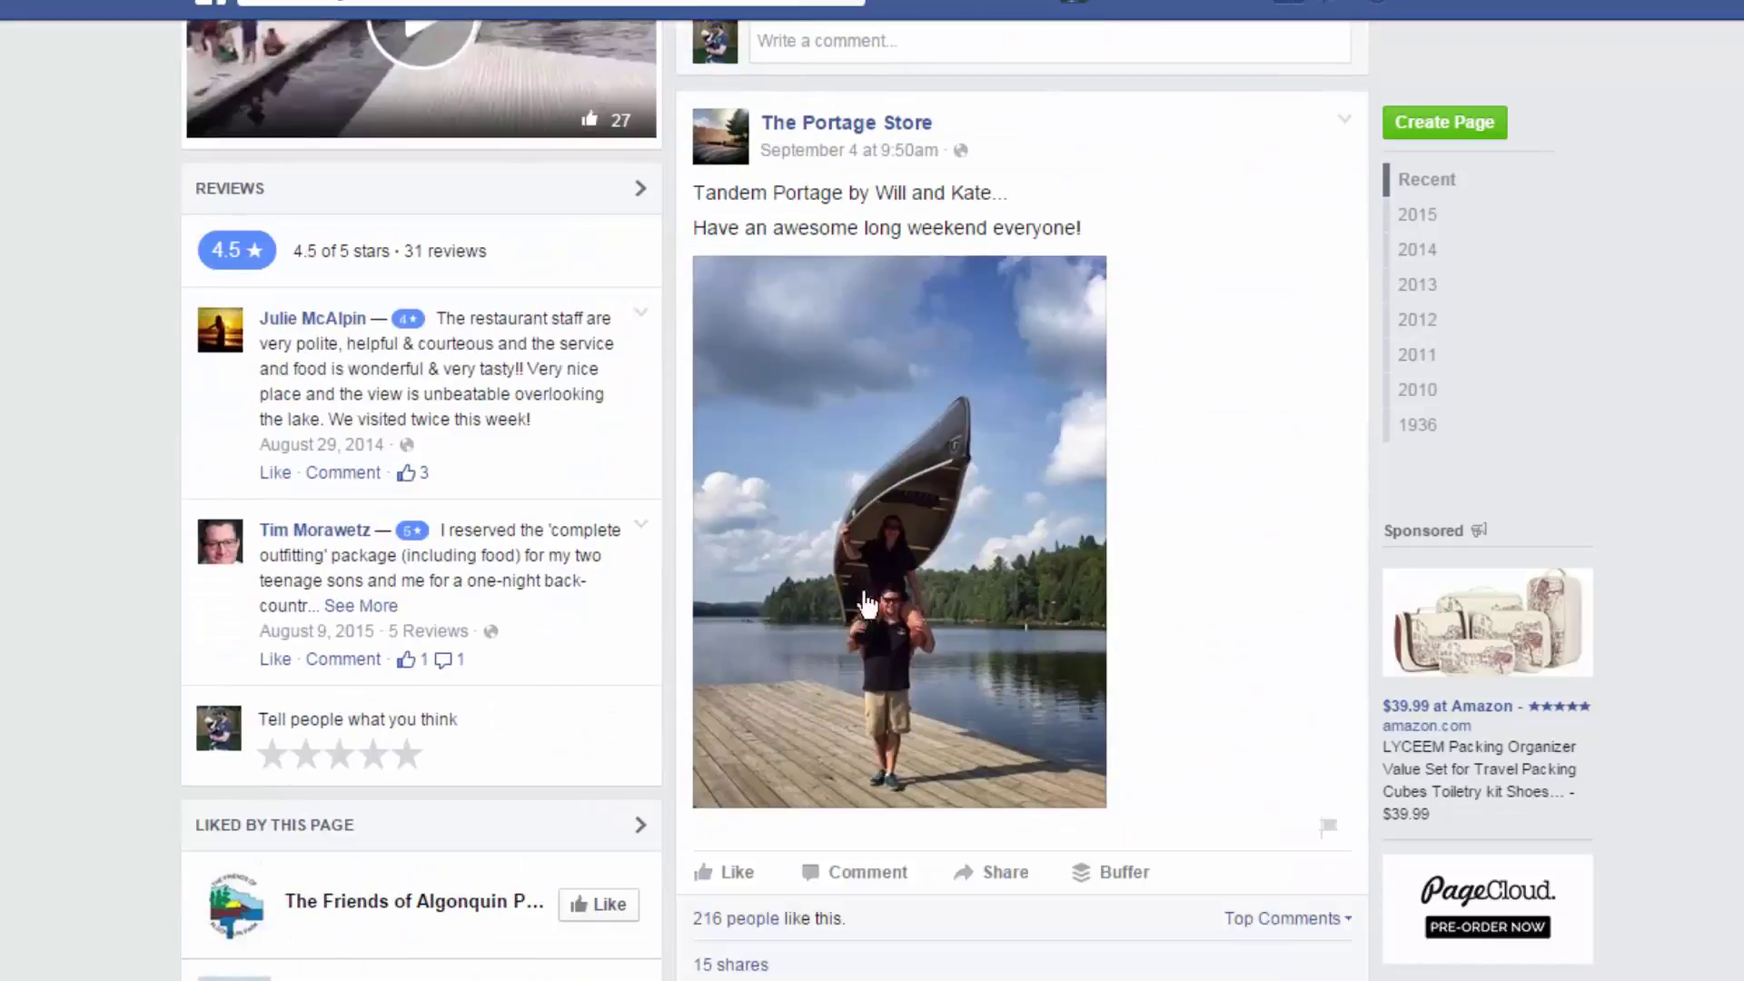
scroll(848, 560, down, 20)
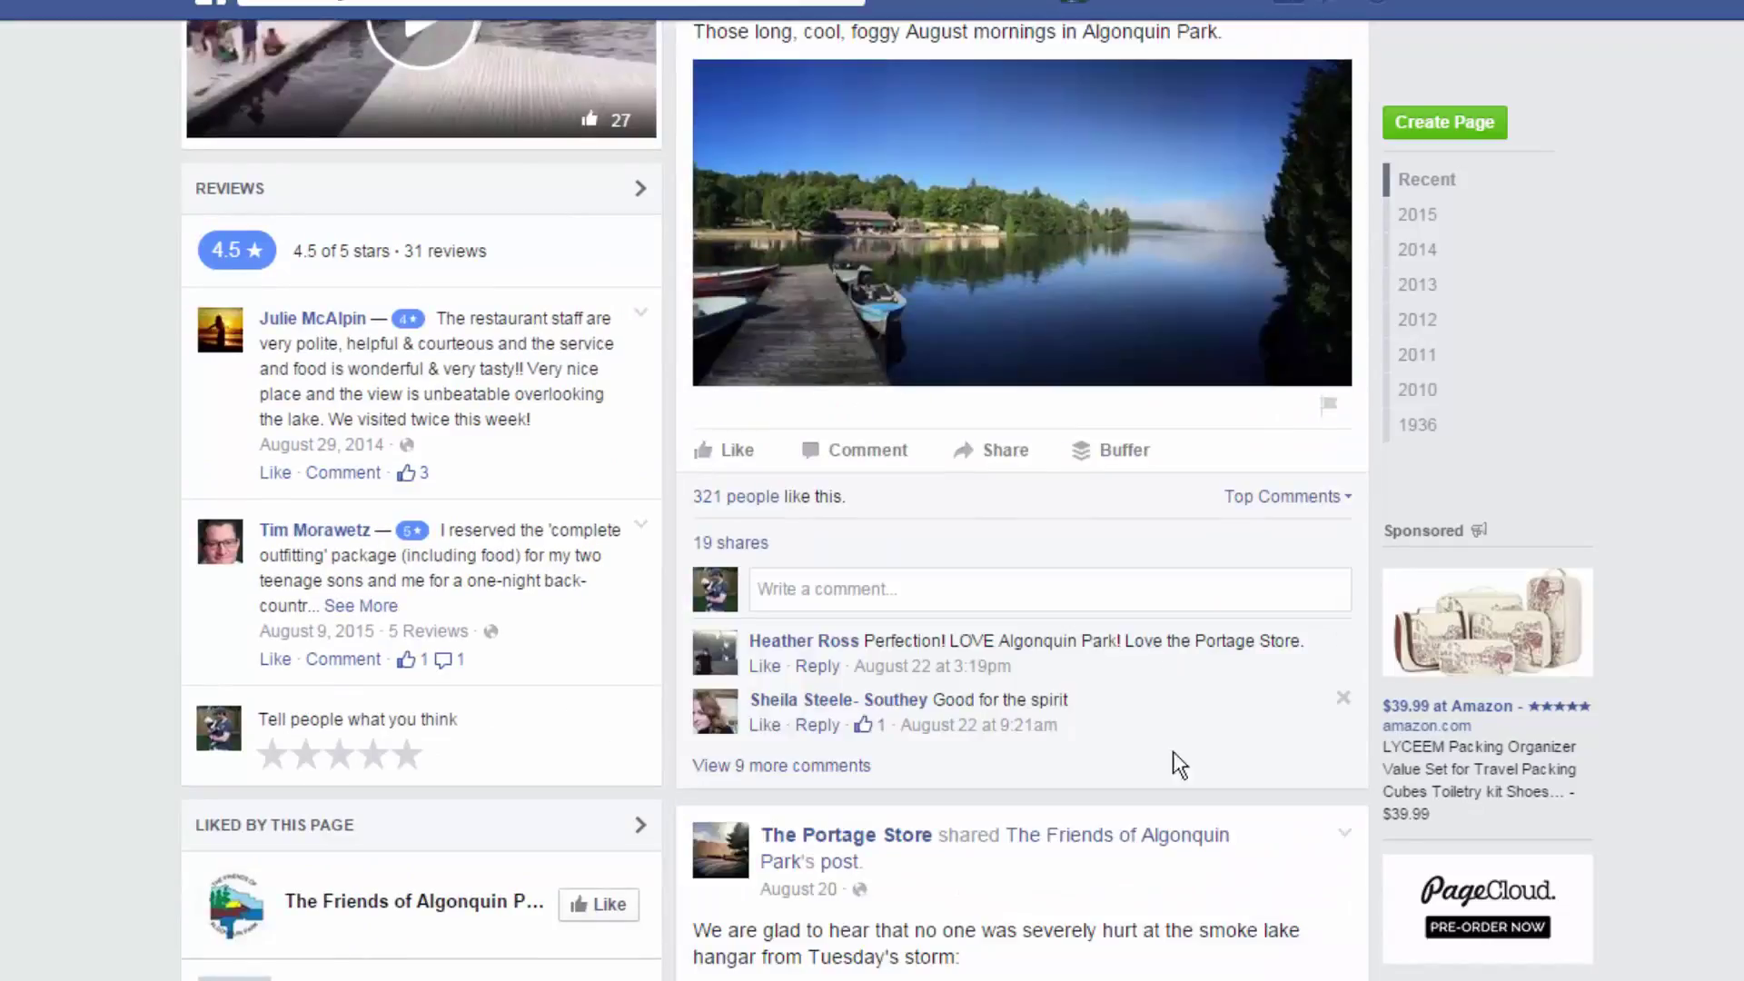
scroll(1022, 495, down, 9)
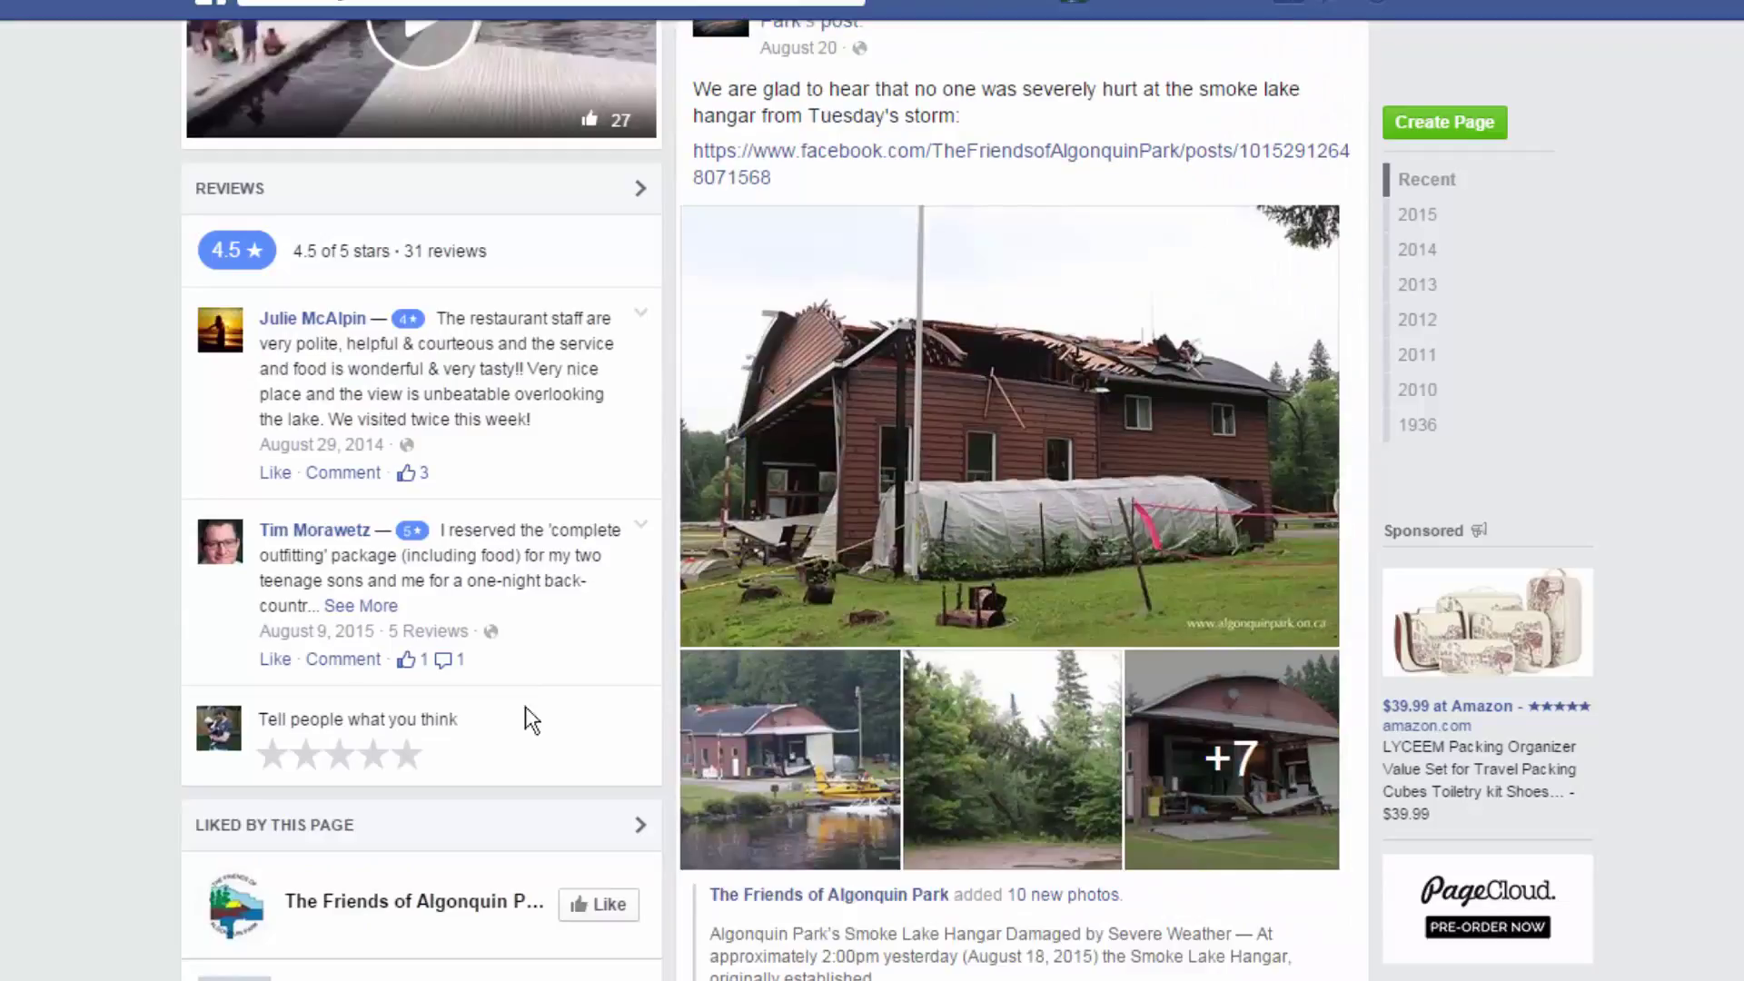
scroll(1207, 809, up, 20)
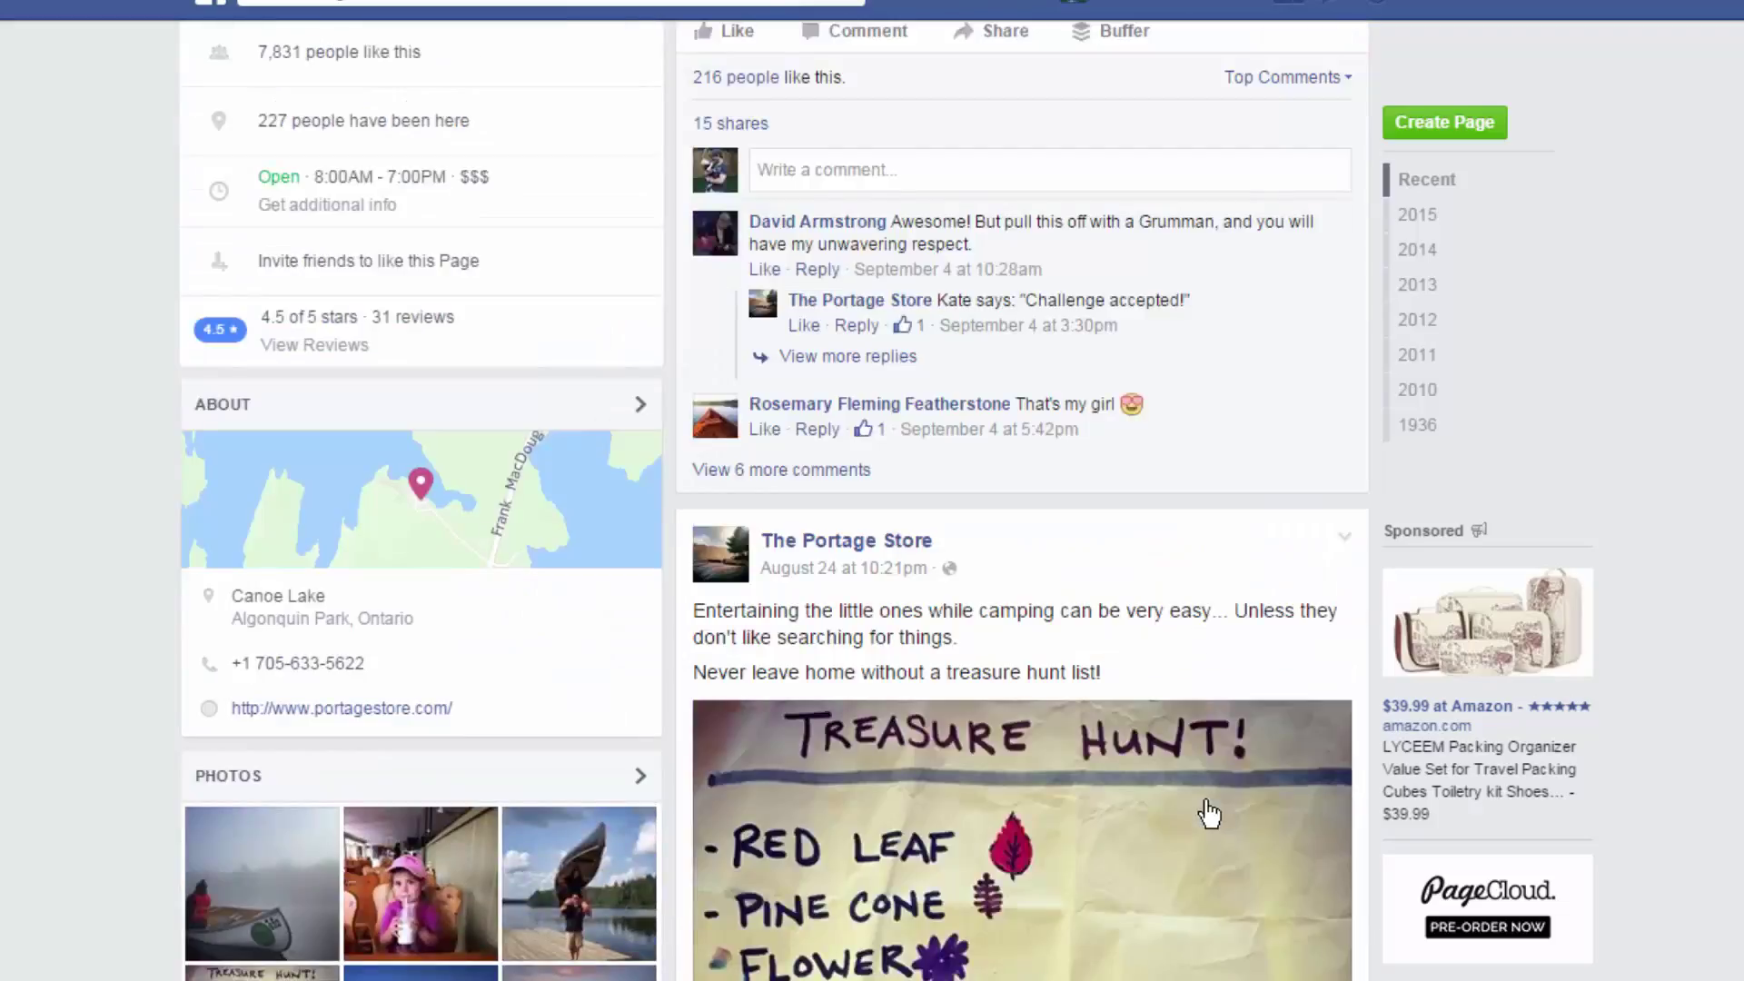
scroll(1209, 813, up, 20)
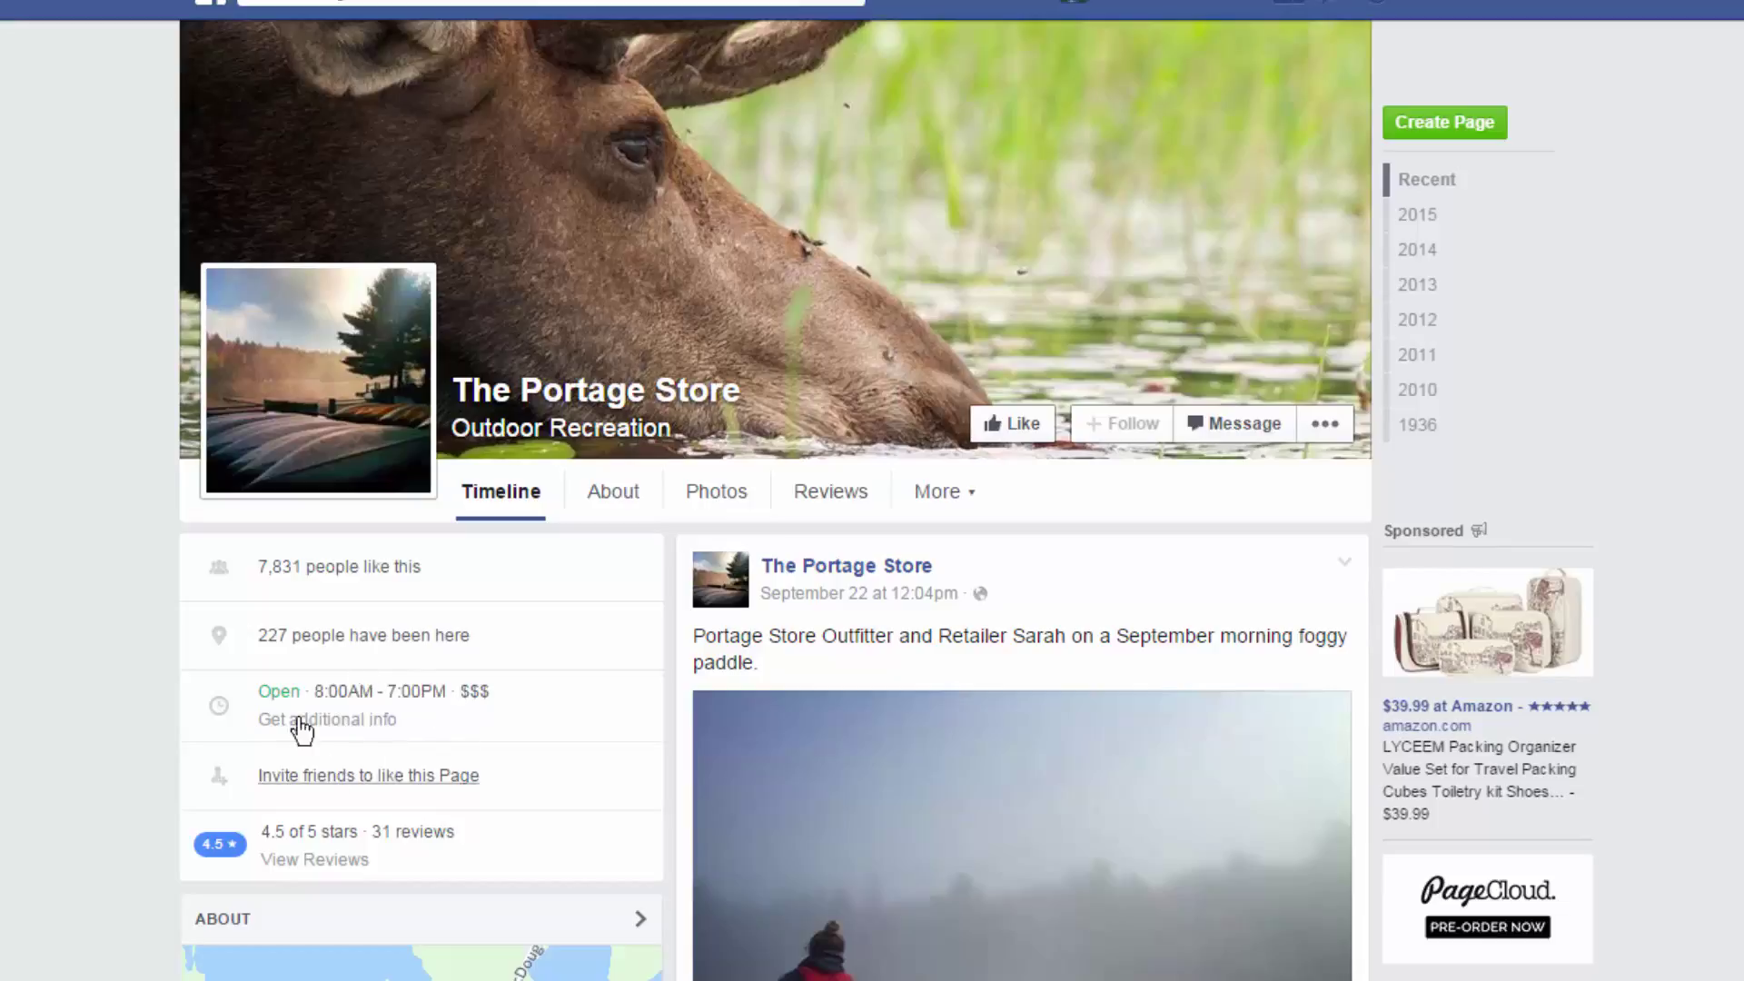
scroll(361, 749, down, 5)
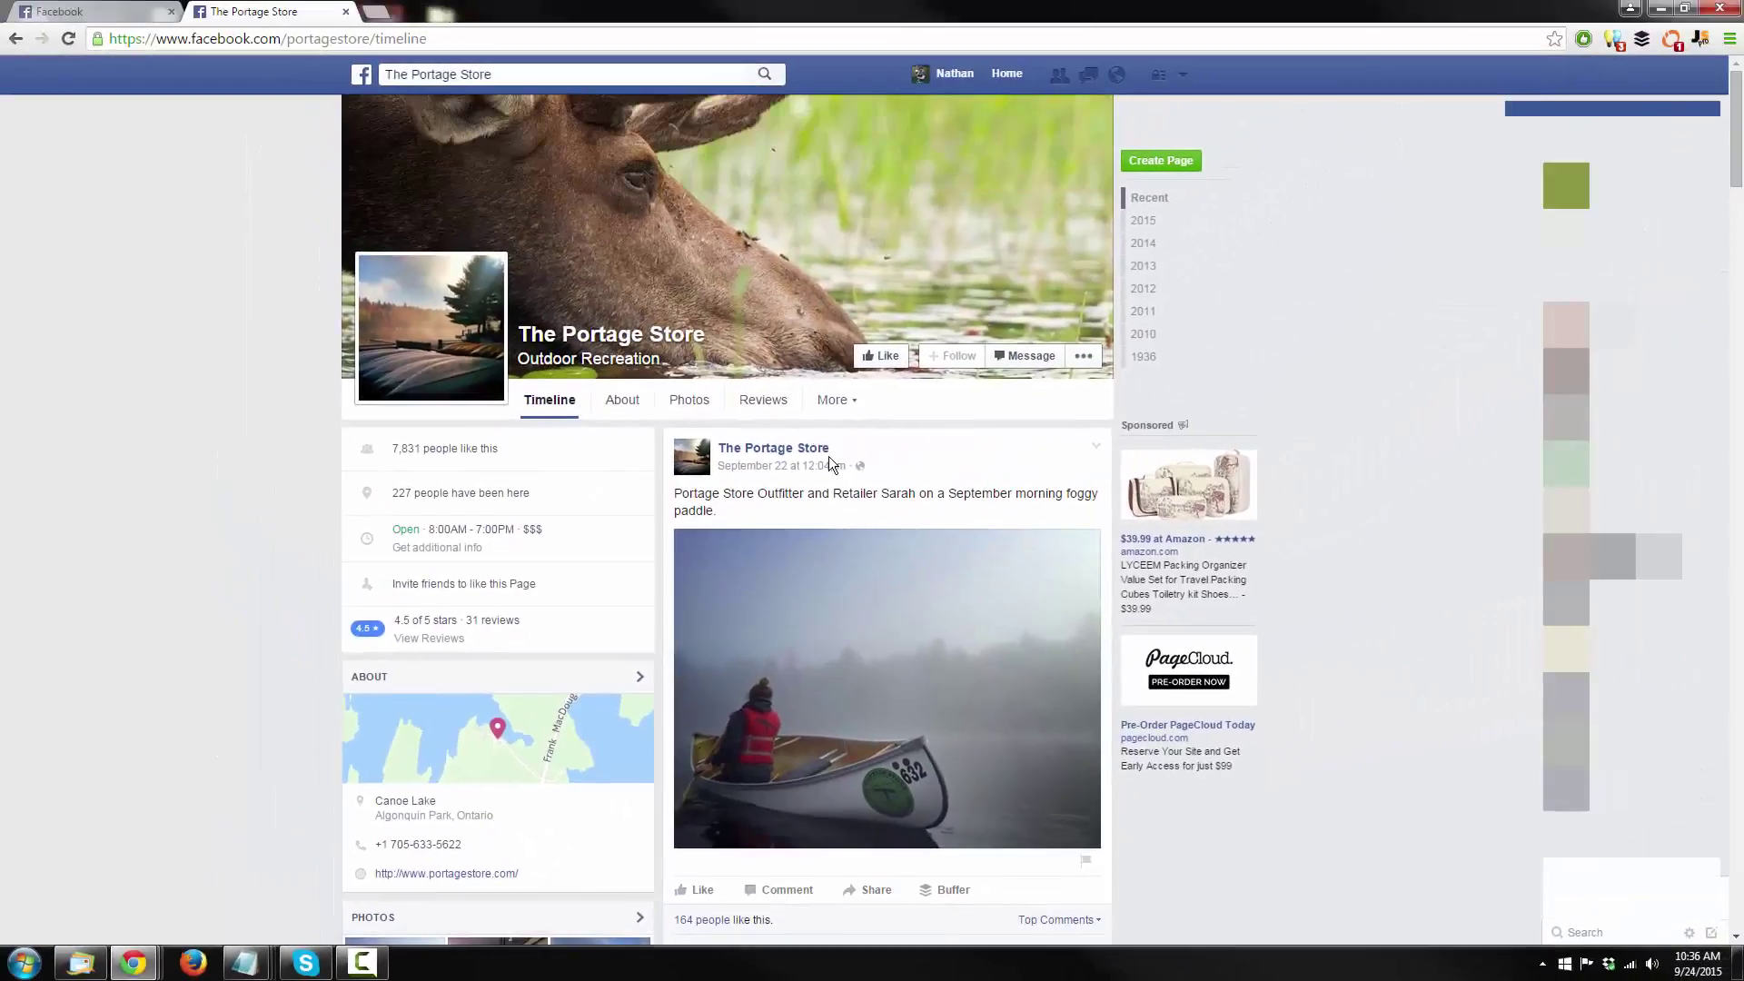
scroll(829, 463, down, 12)
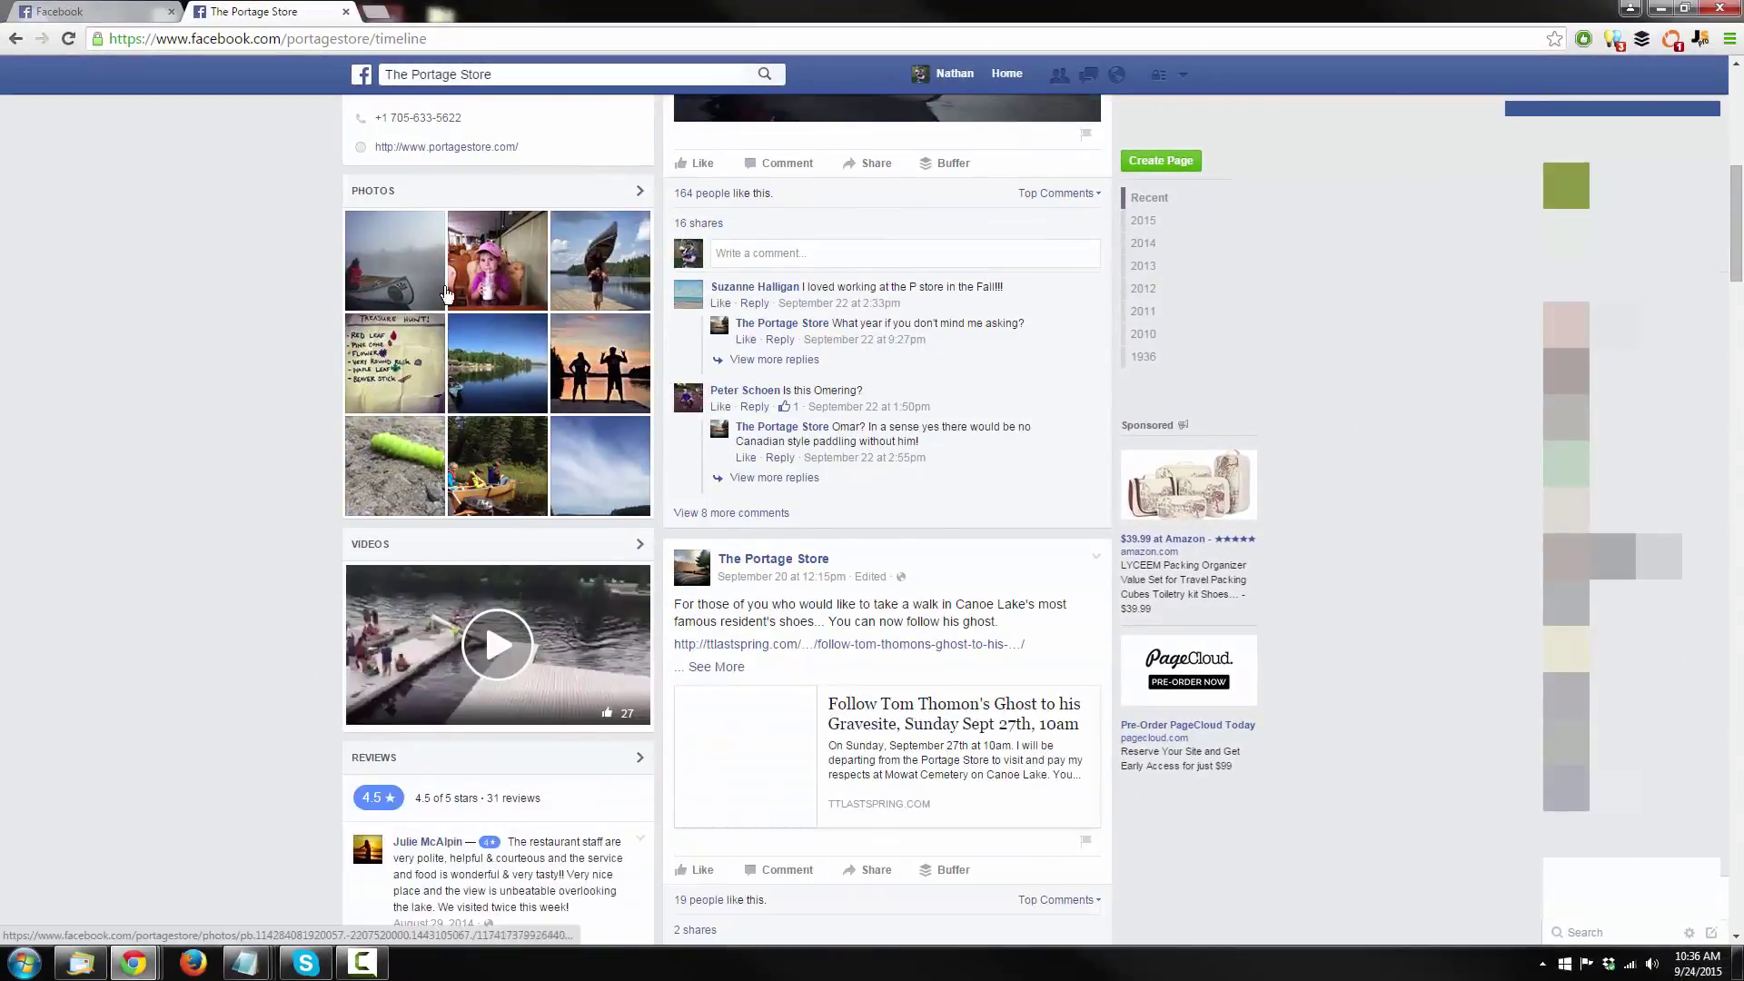
scroll(545, 536, down, 5)
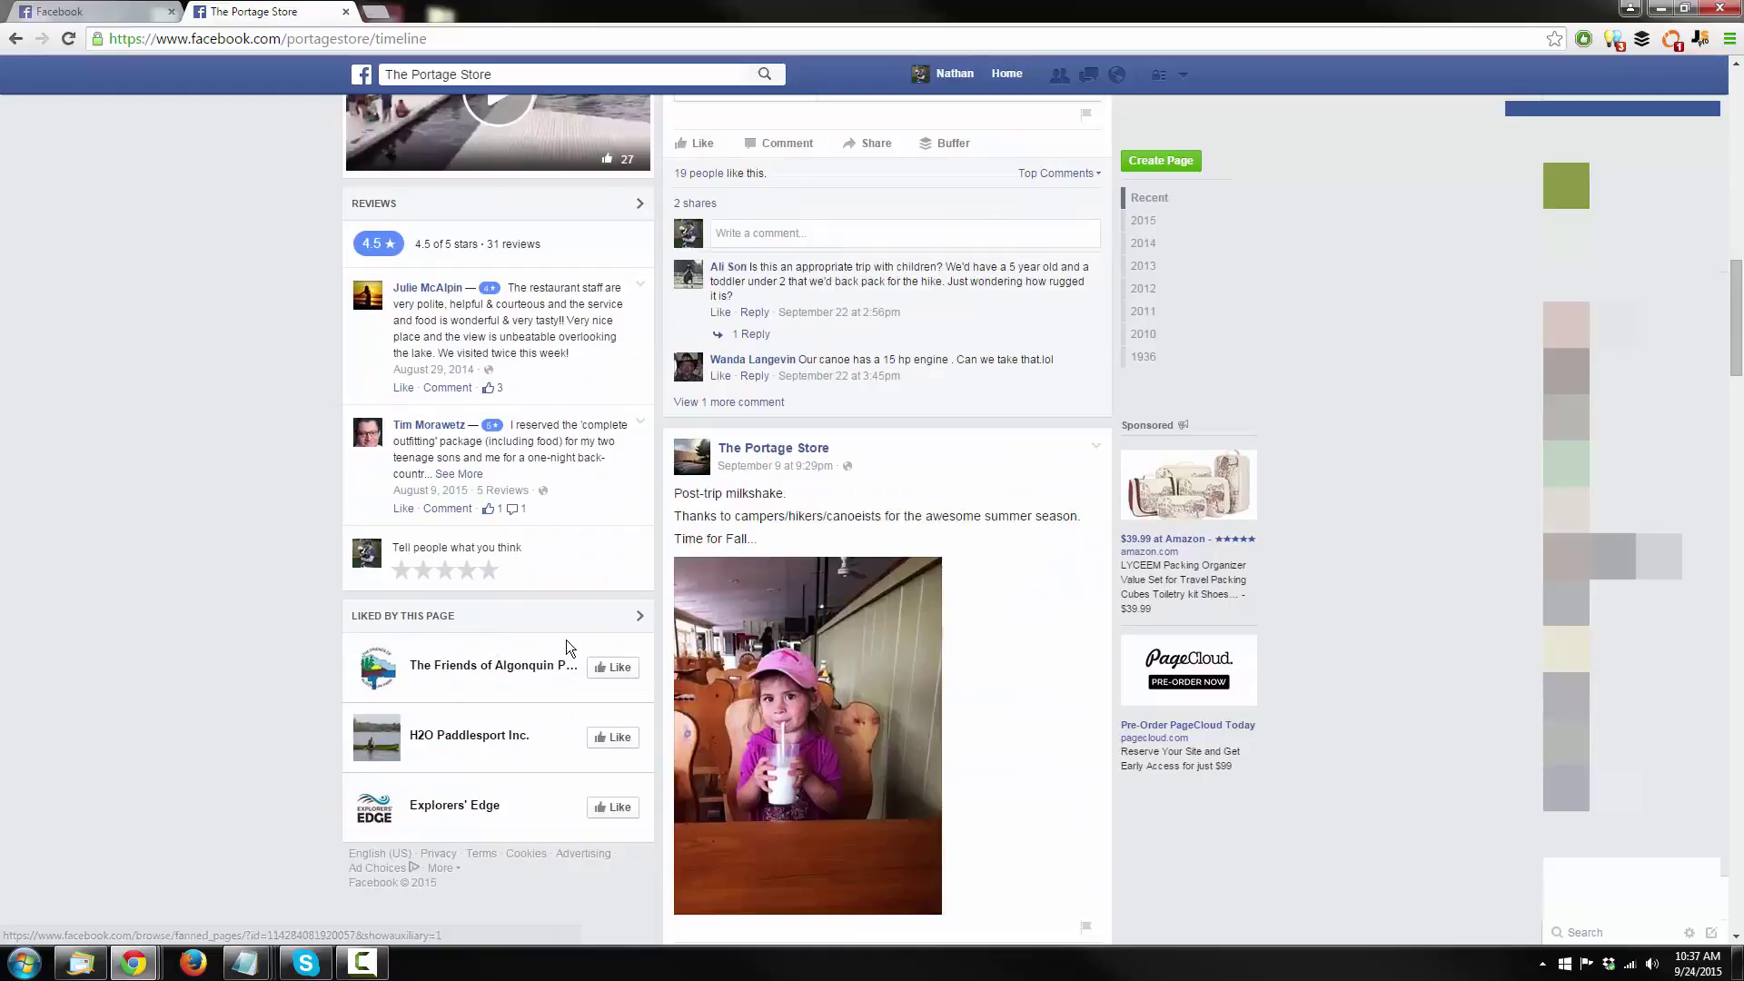
scroll(525, 627, up, 15)
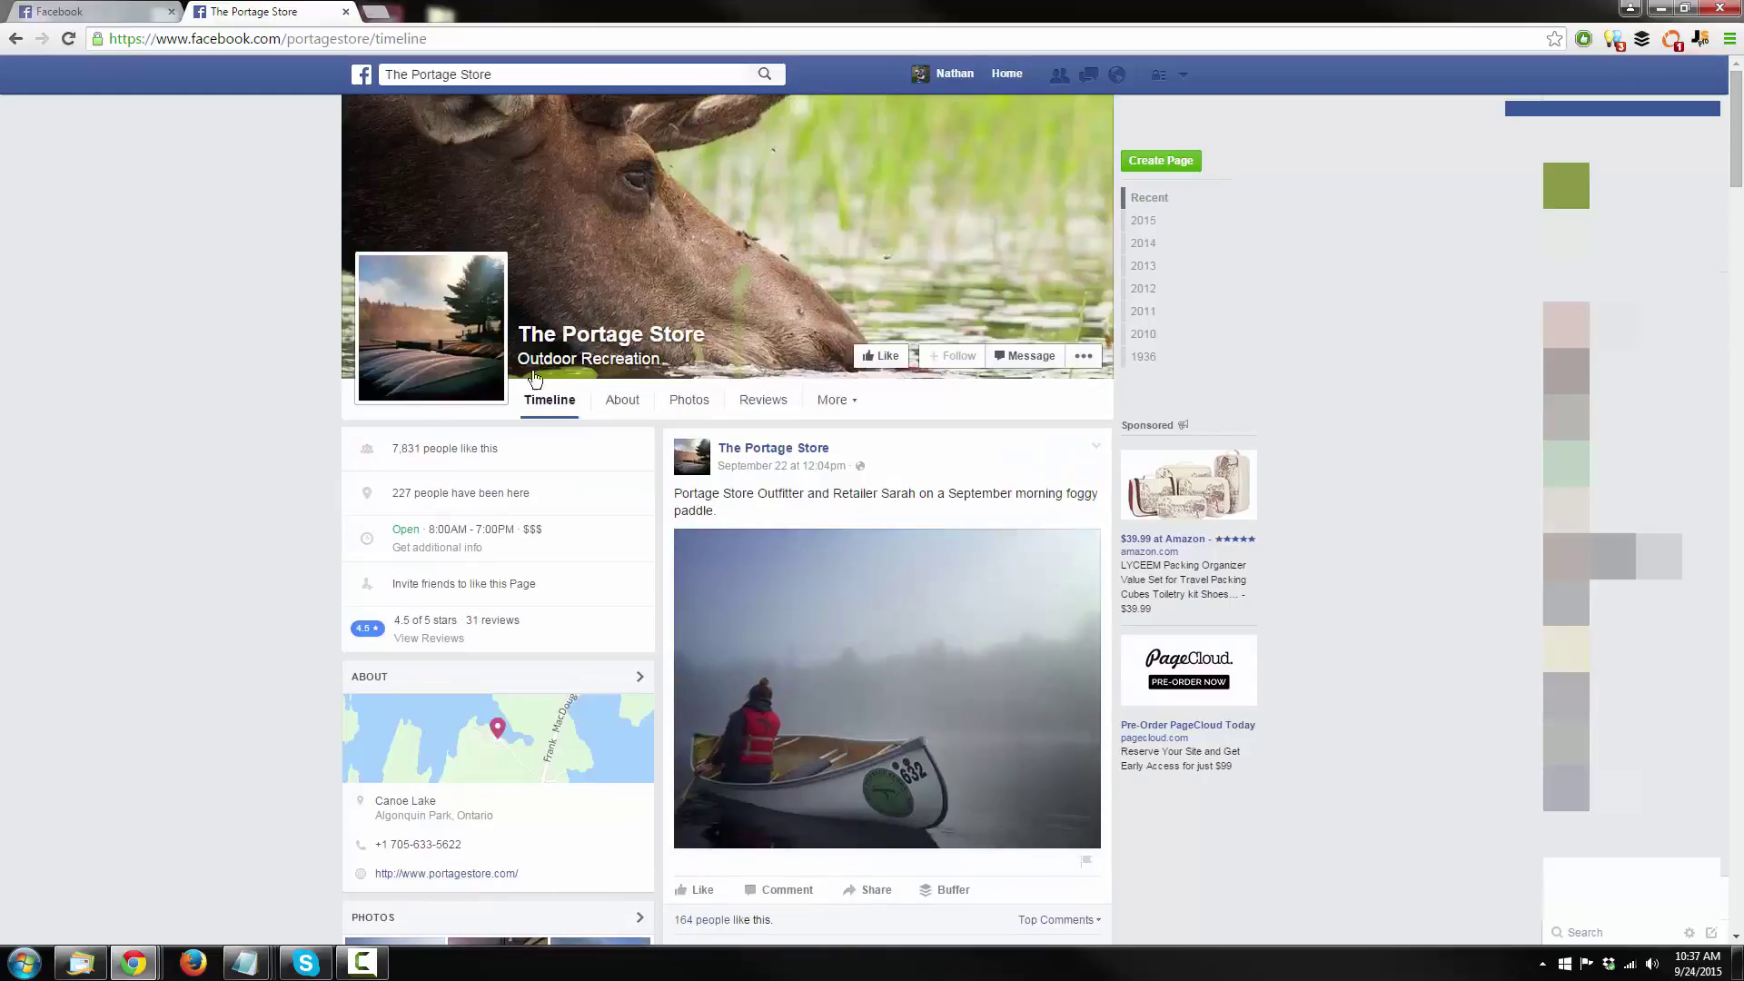
- Create a new Local Business or Place page and open its business category list
click(629, 409)
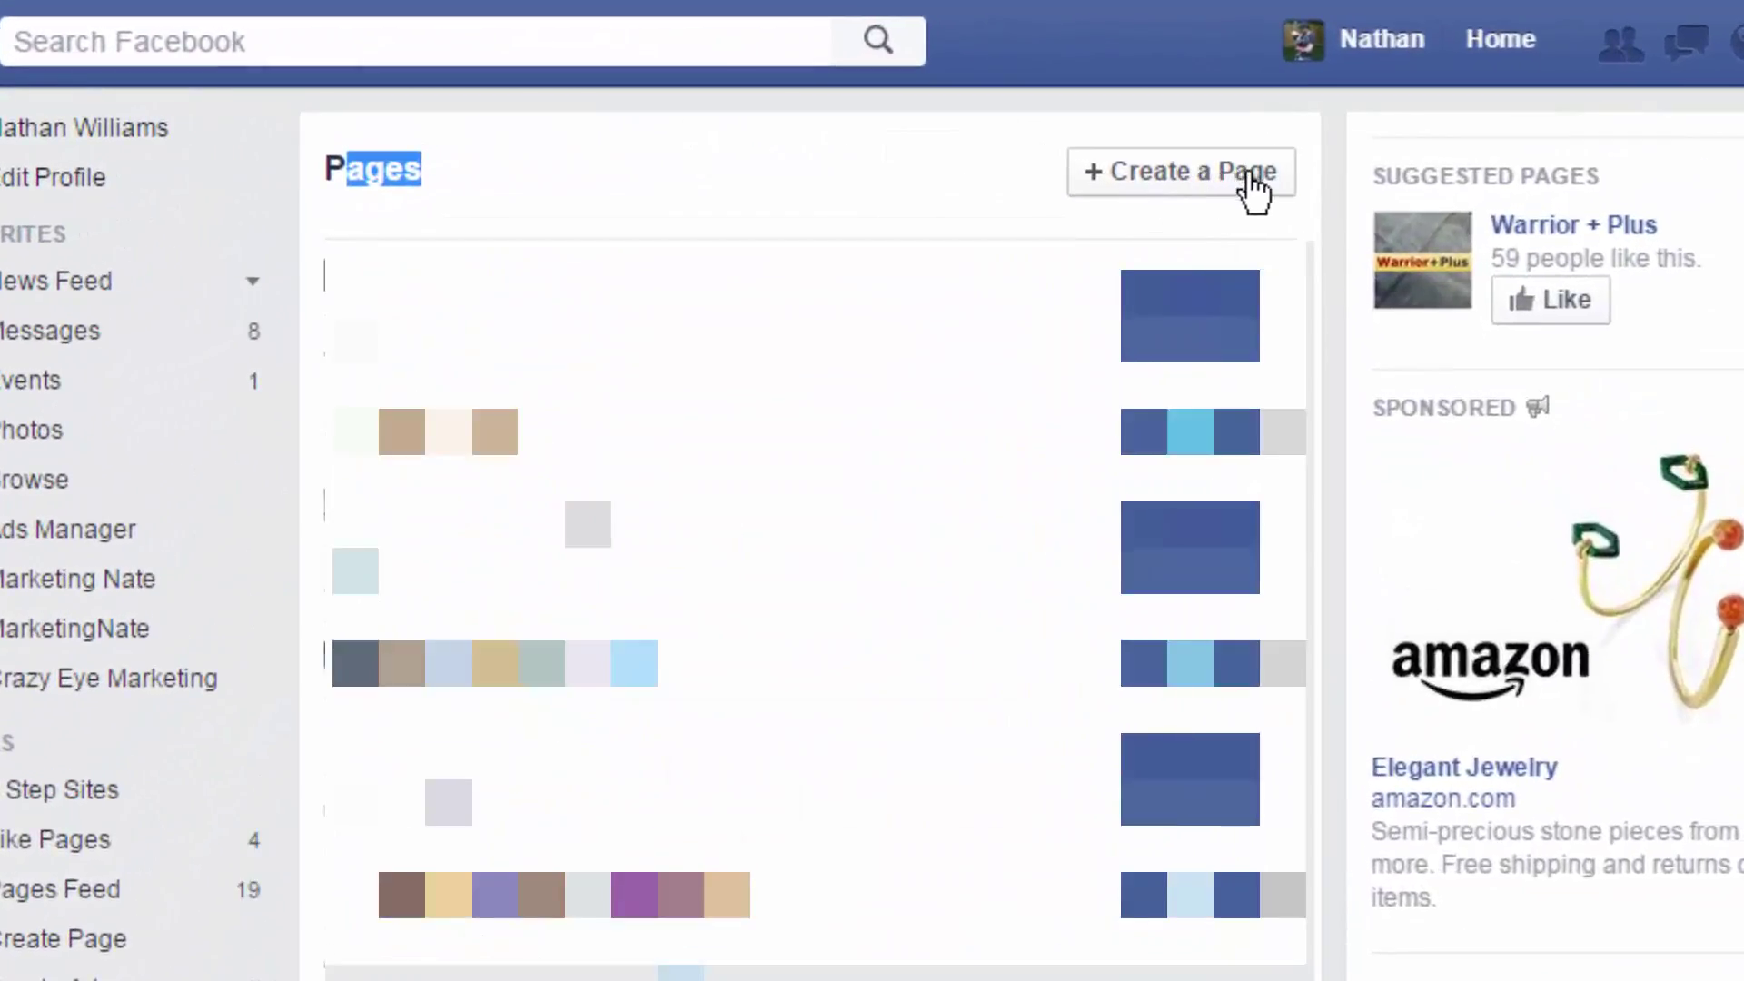
click(1252, 181)
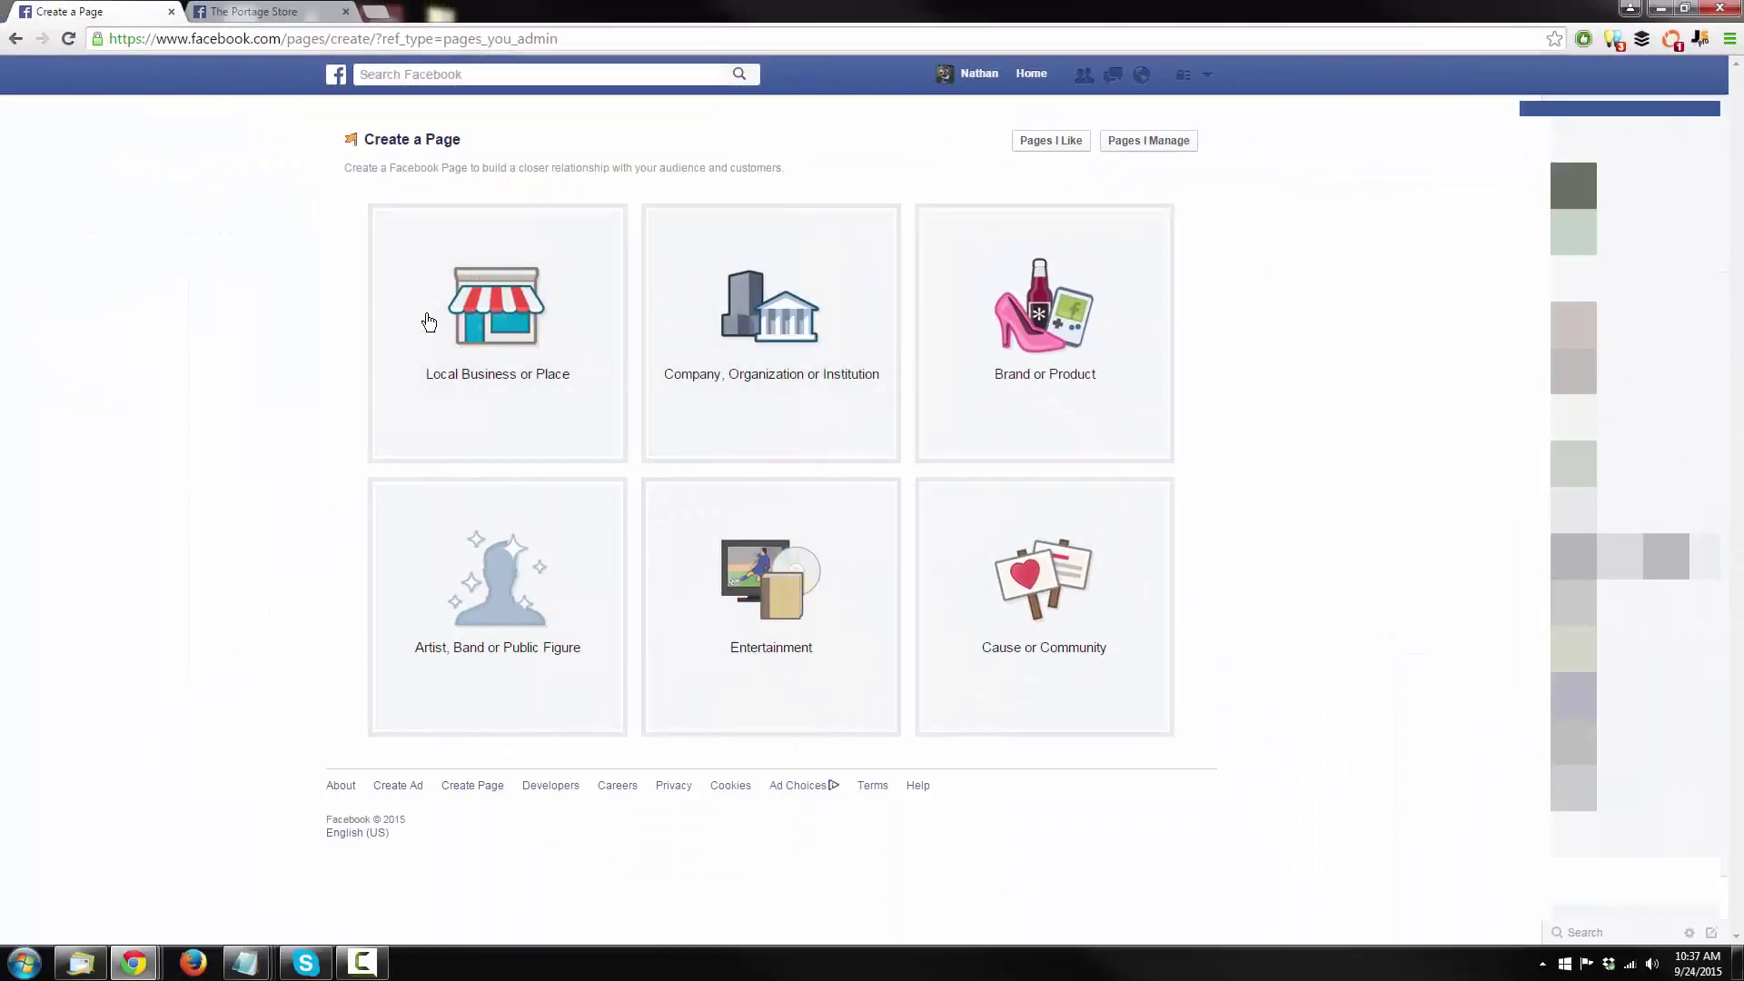
click(541, 410)
click(536, 242)
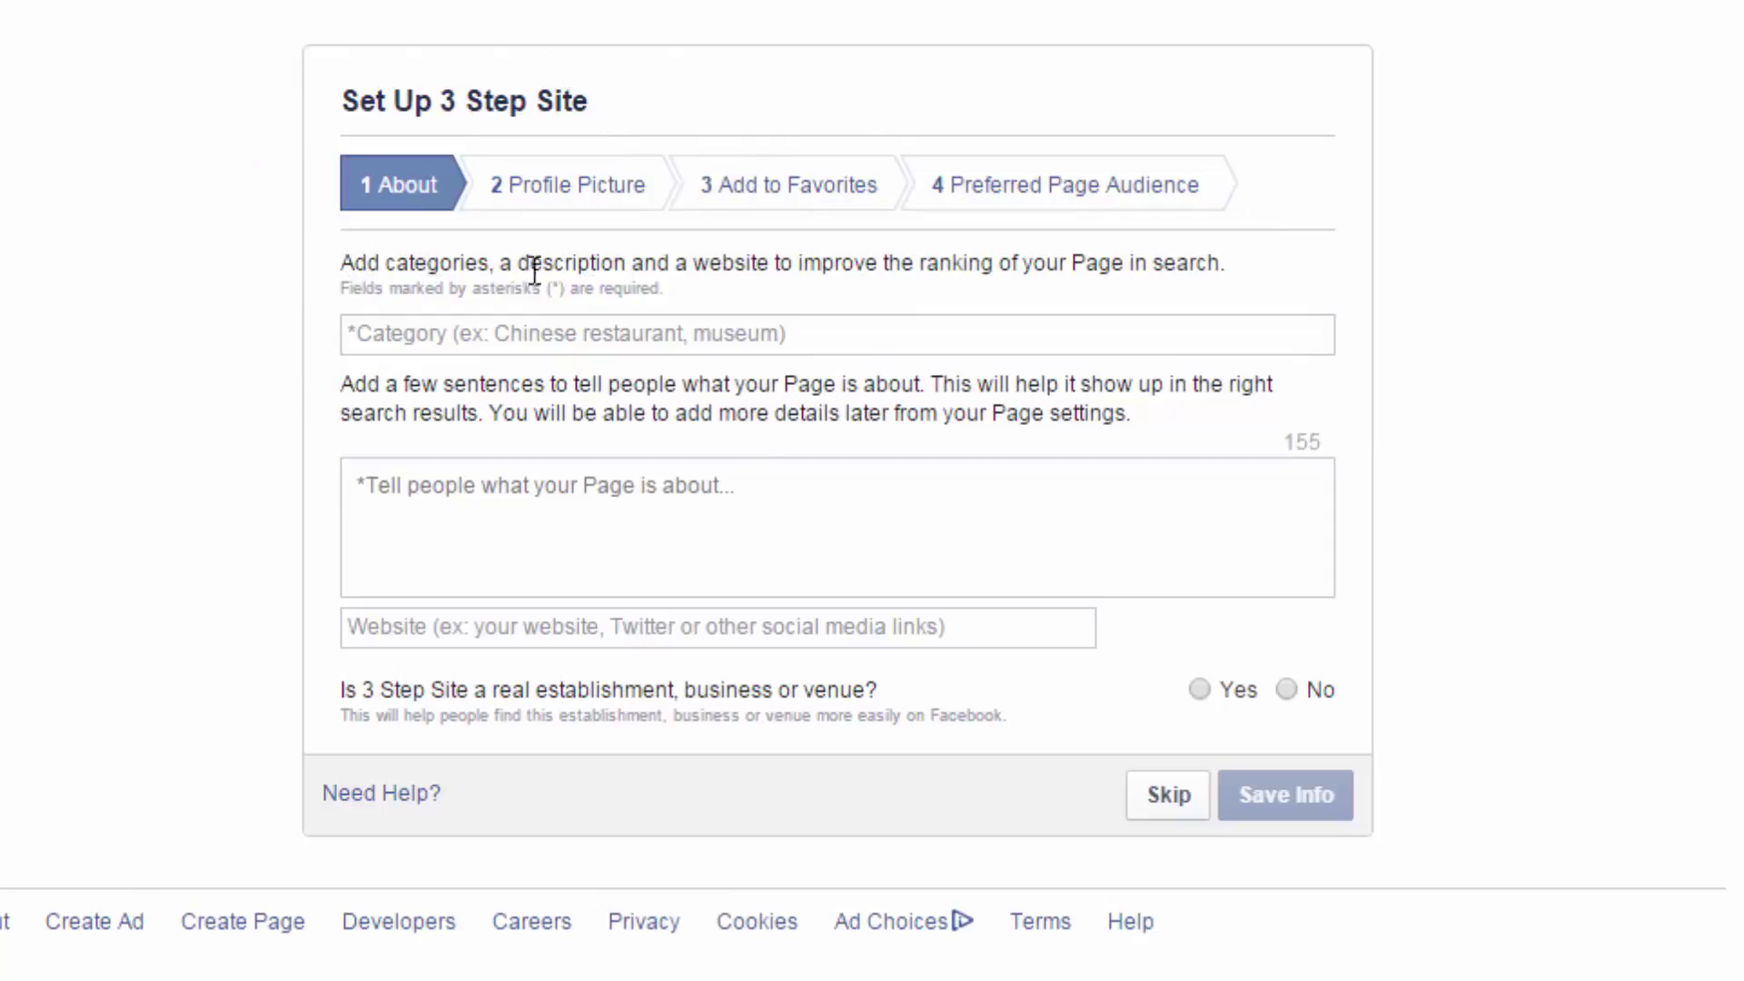
- Answer Yes to both business questions and save the Web Design About info with description and website
drag(740, 264, 1245, 260)
click(1246, 261)
drag(938, 273, 1273, 285)
click(1281, 276)
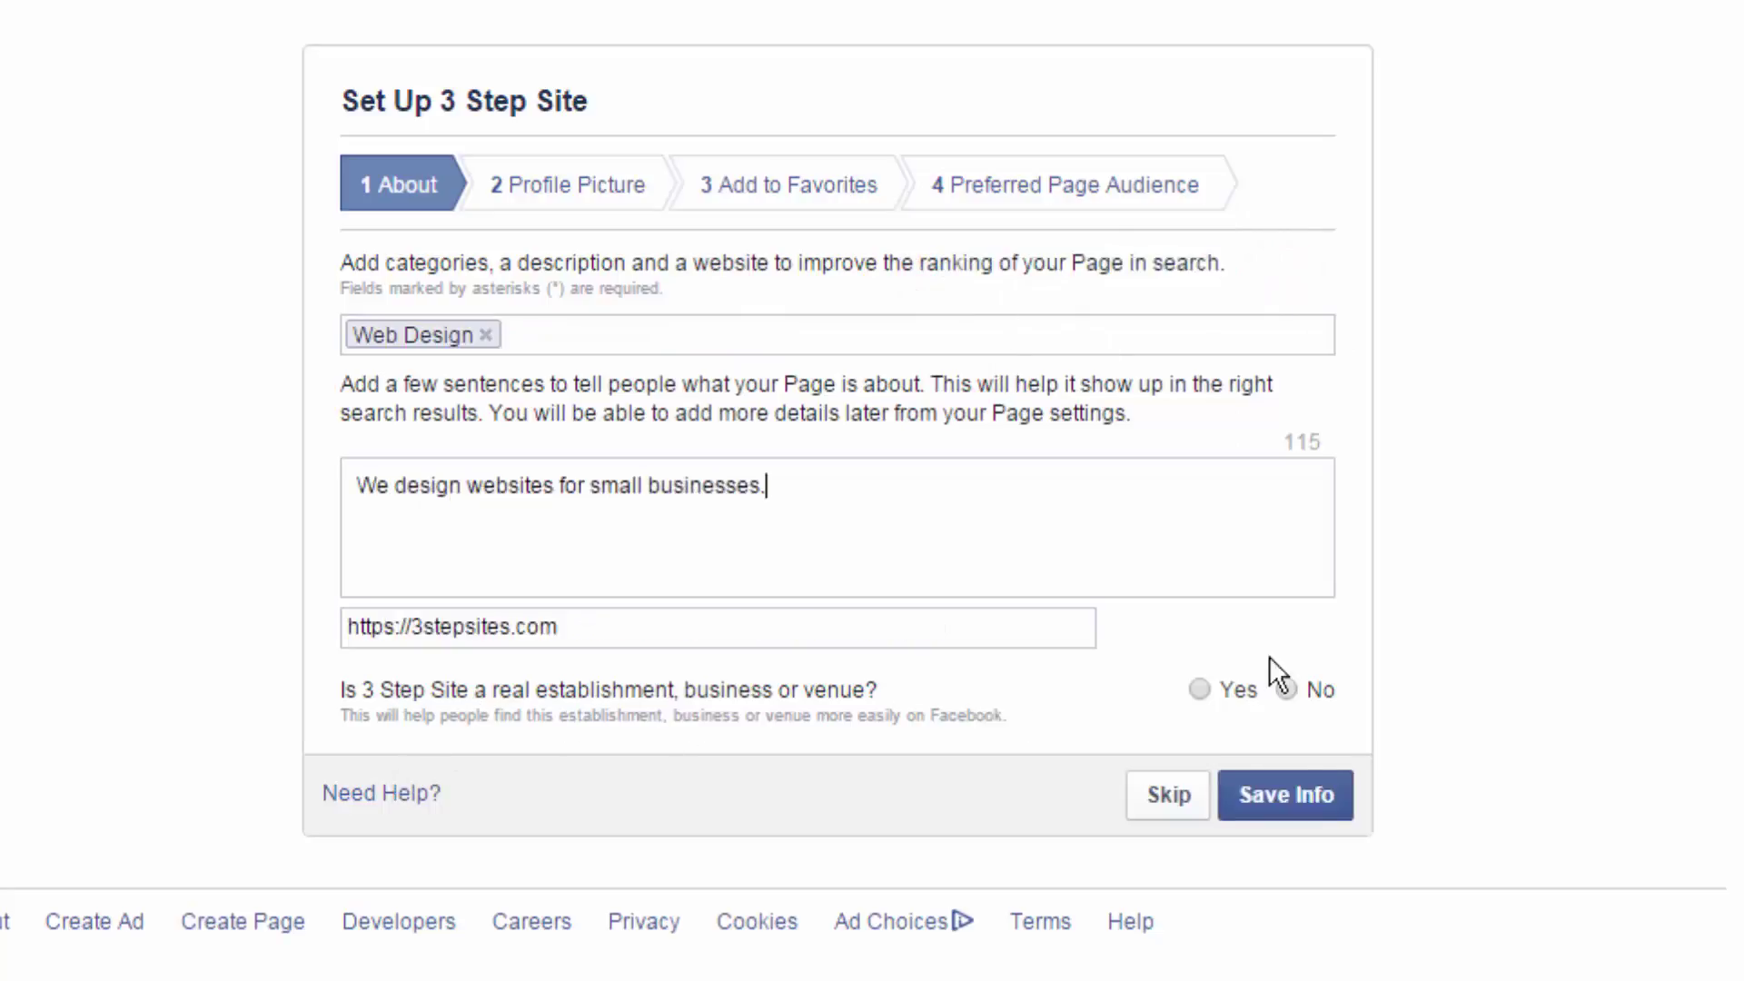
click(1199, 692)
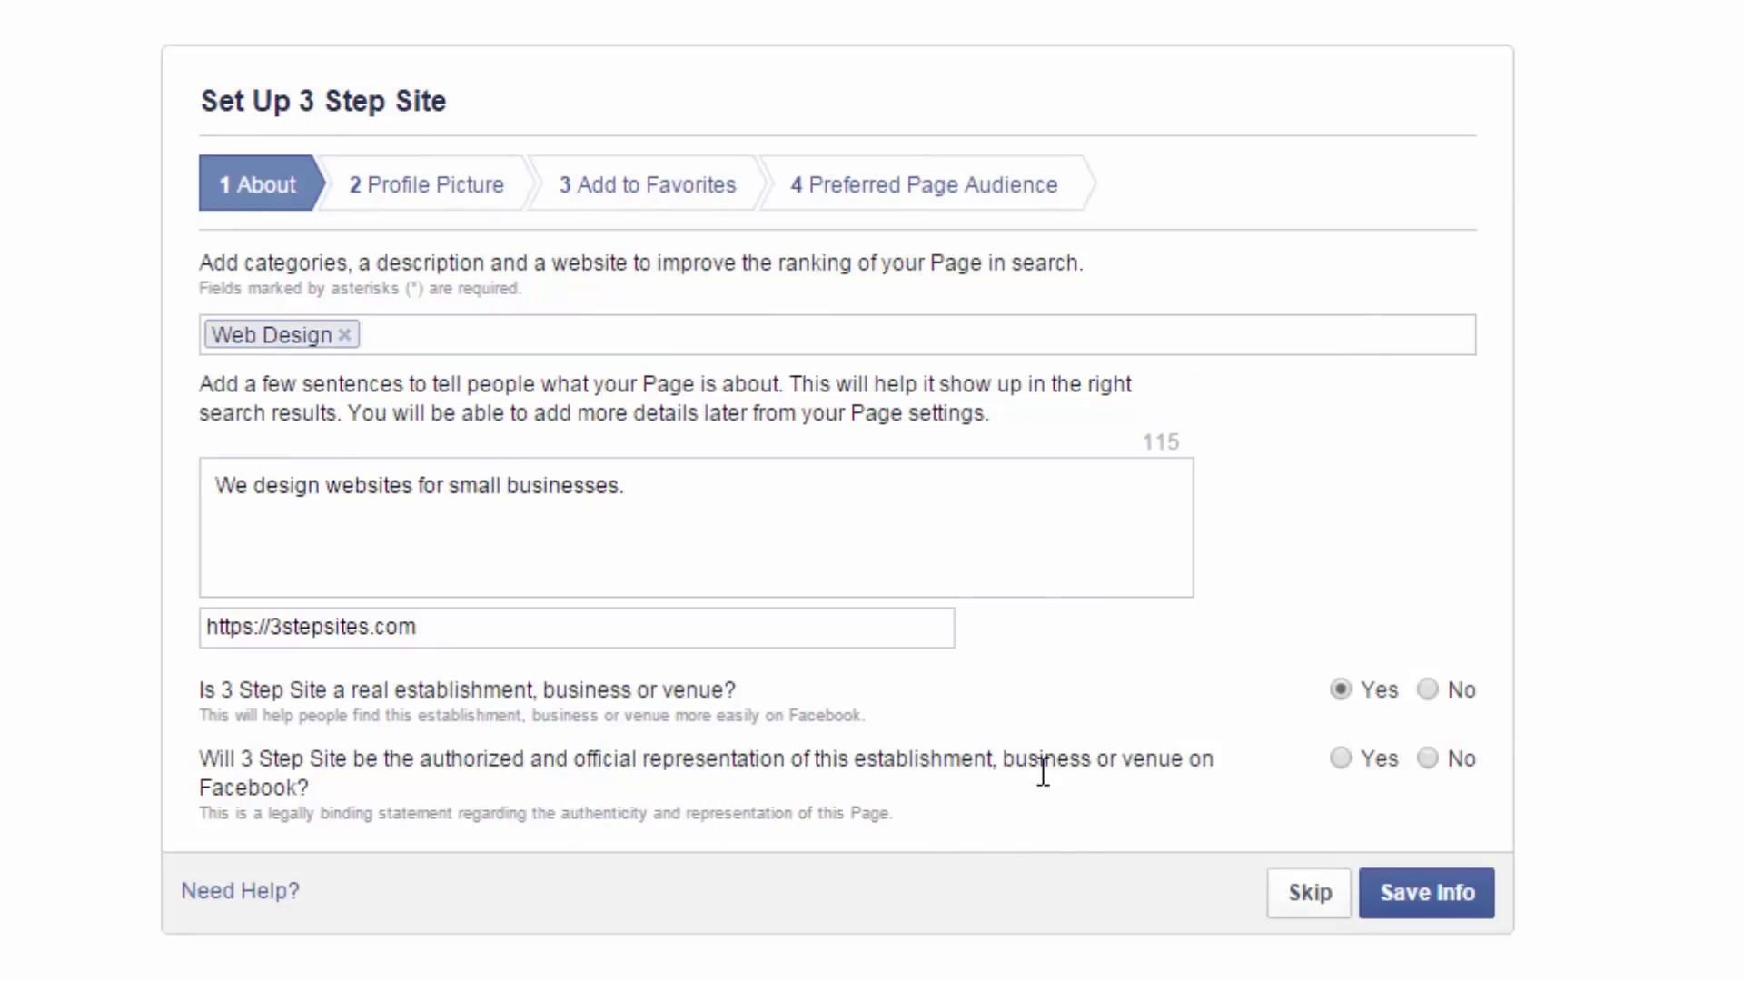
click(1459, 901)
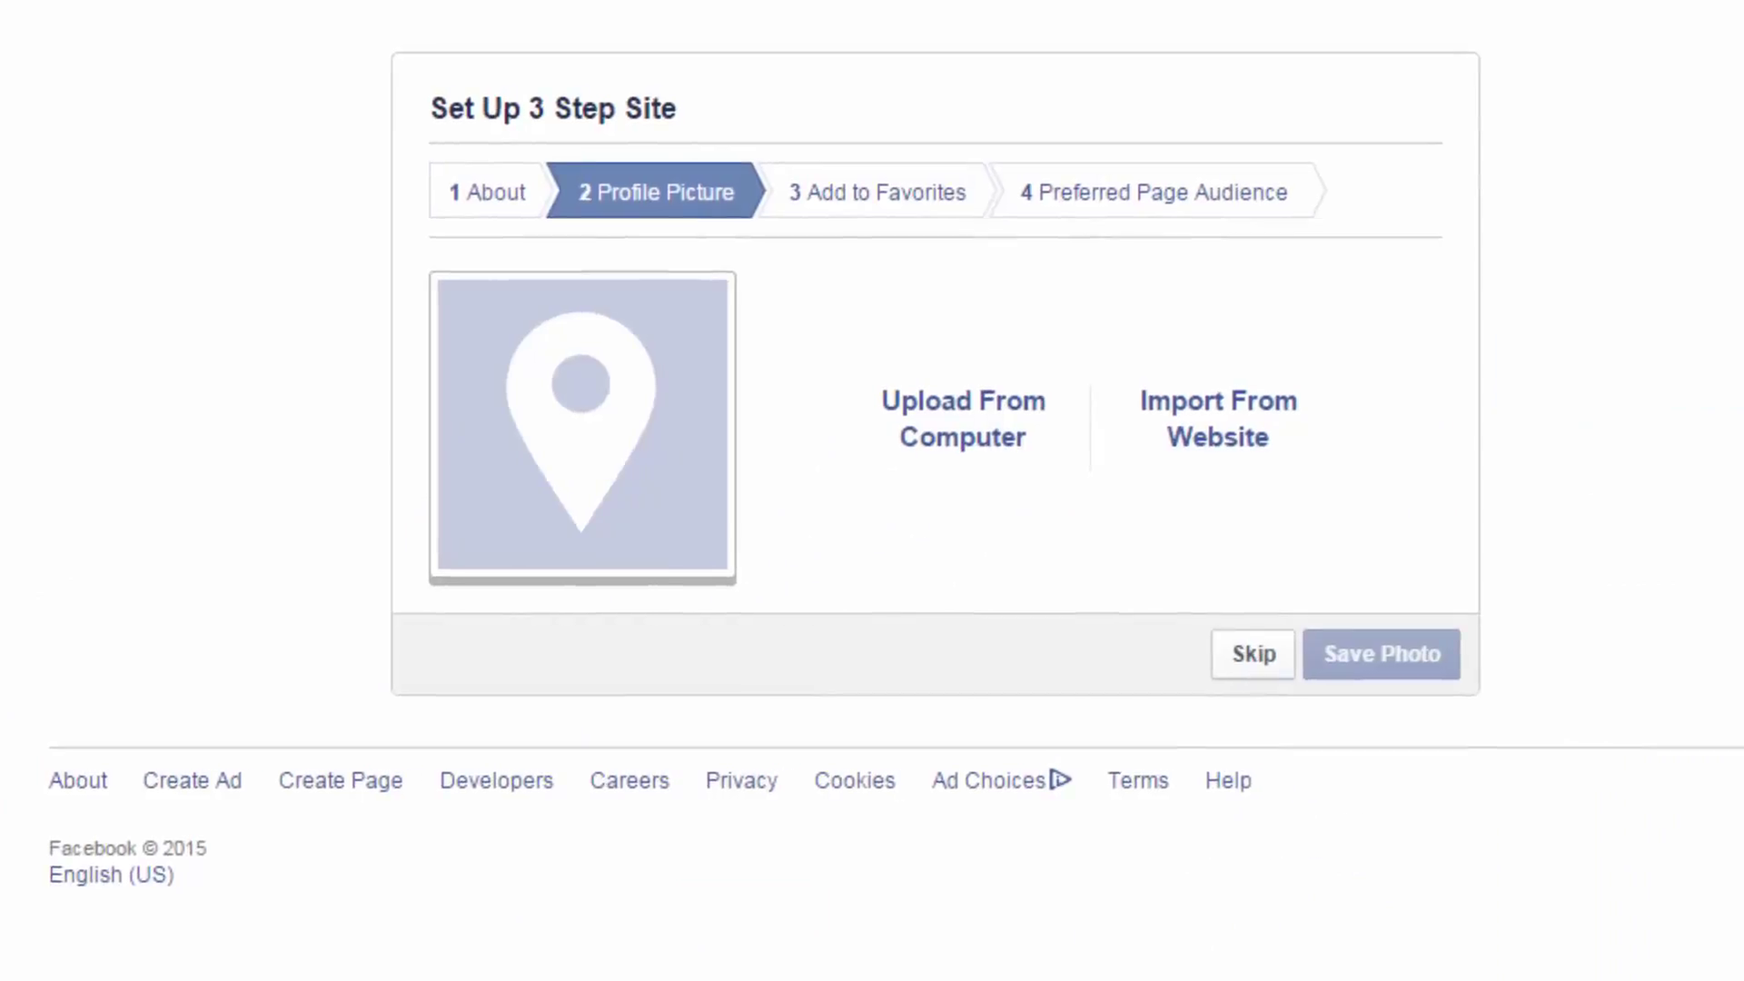
- Upload the 3-step logo as the profile picture, continue, and skip Add to Favorites
click(977, 407)
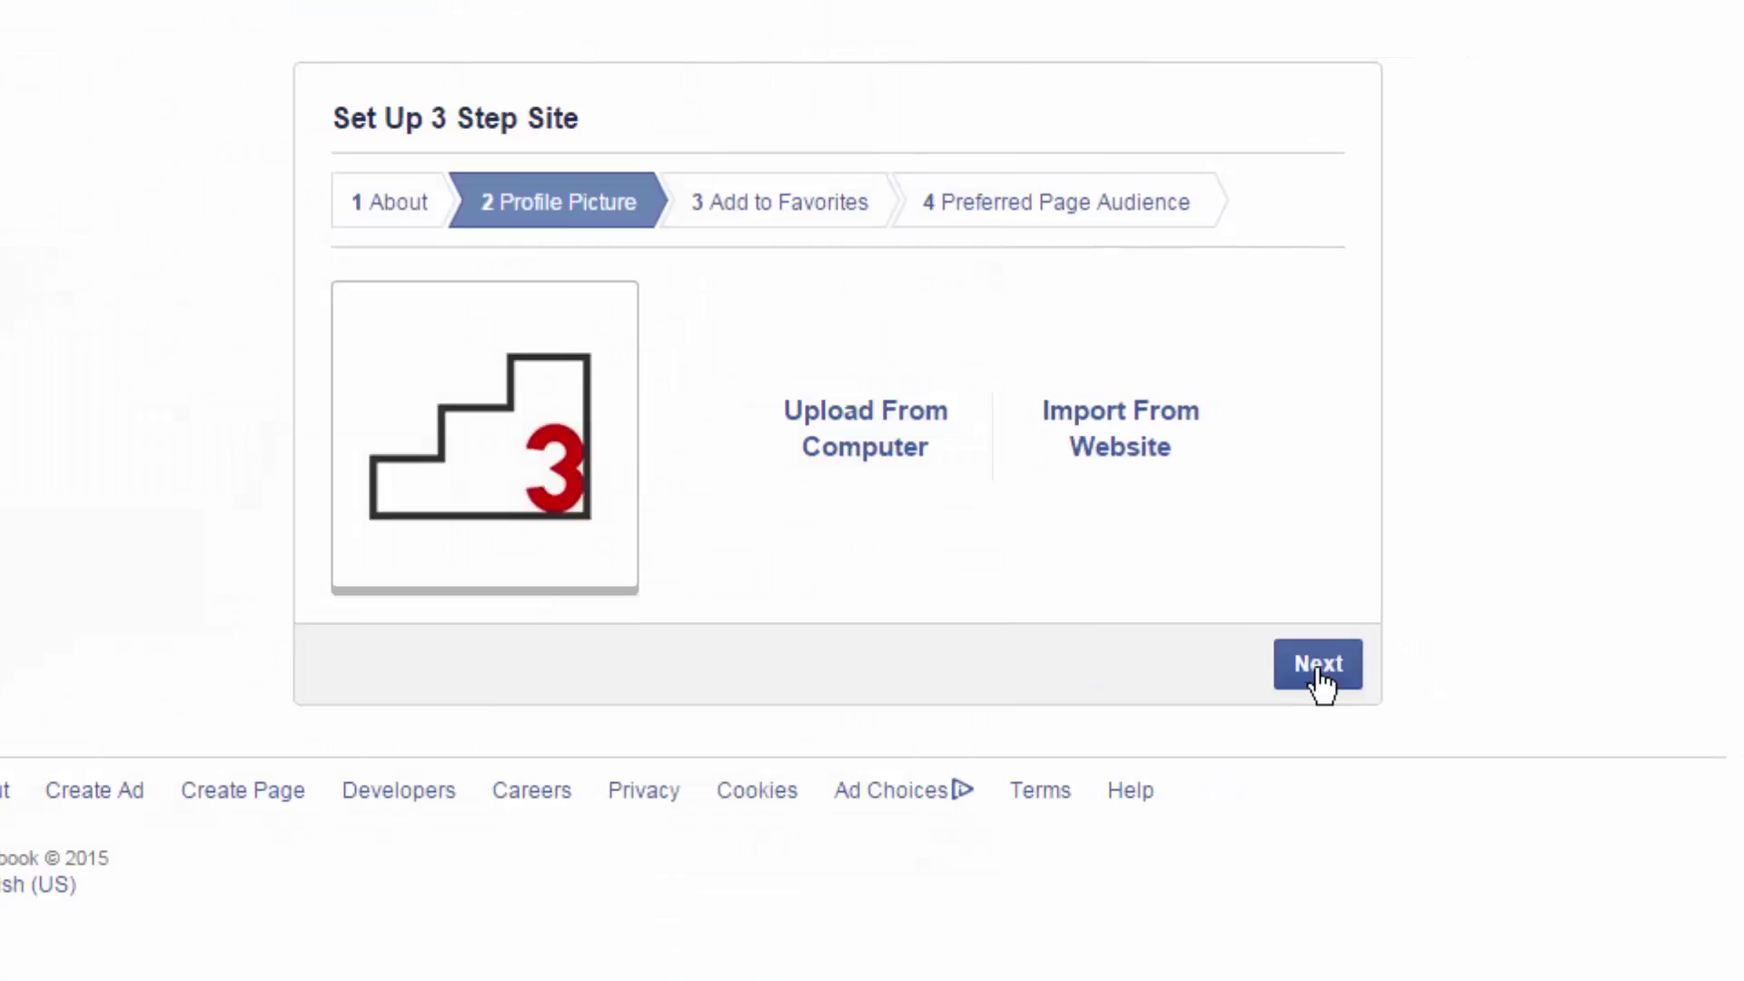
click(1319, 672)
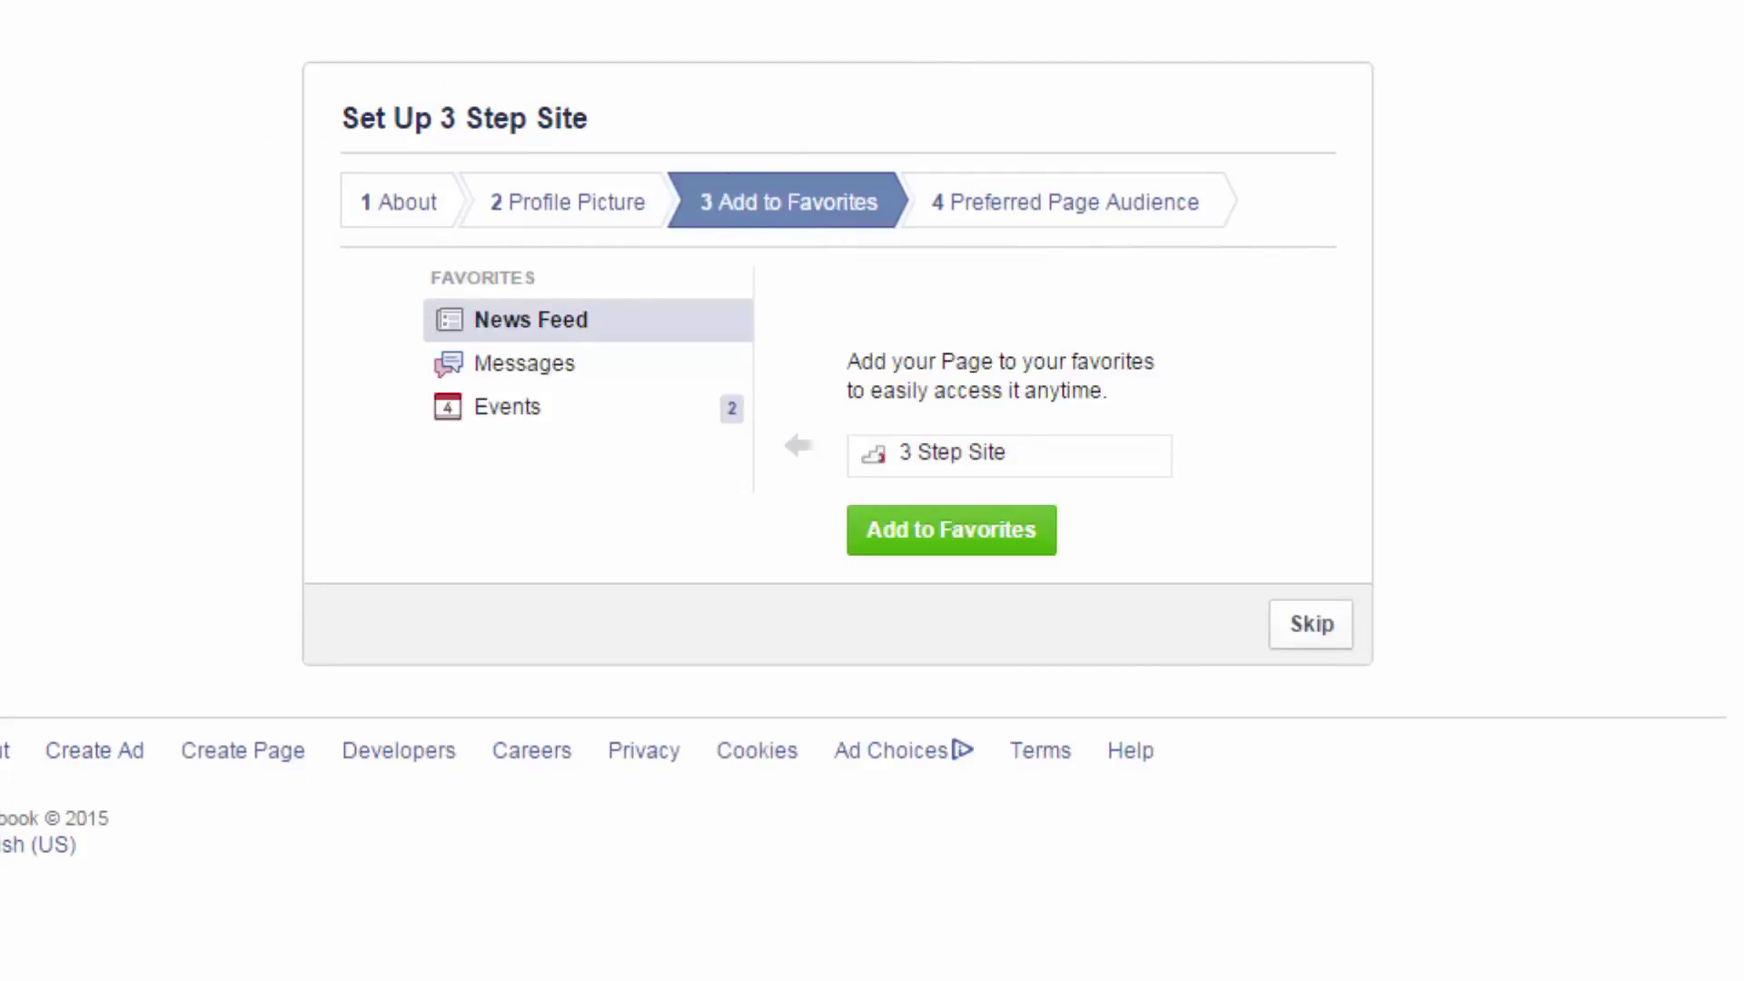
right_click(39, 12)
key(Escape)
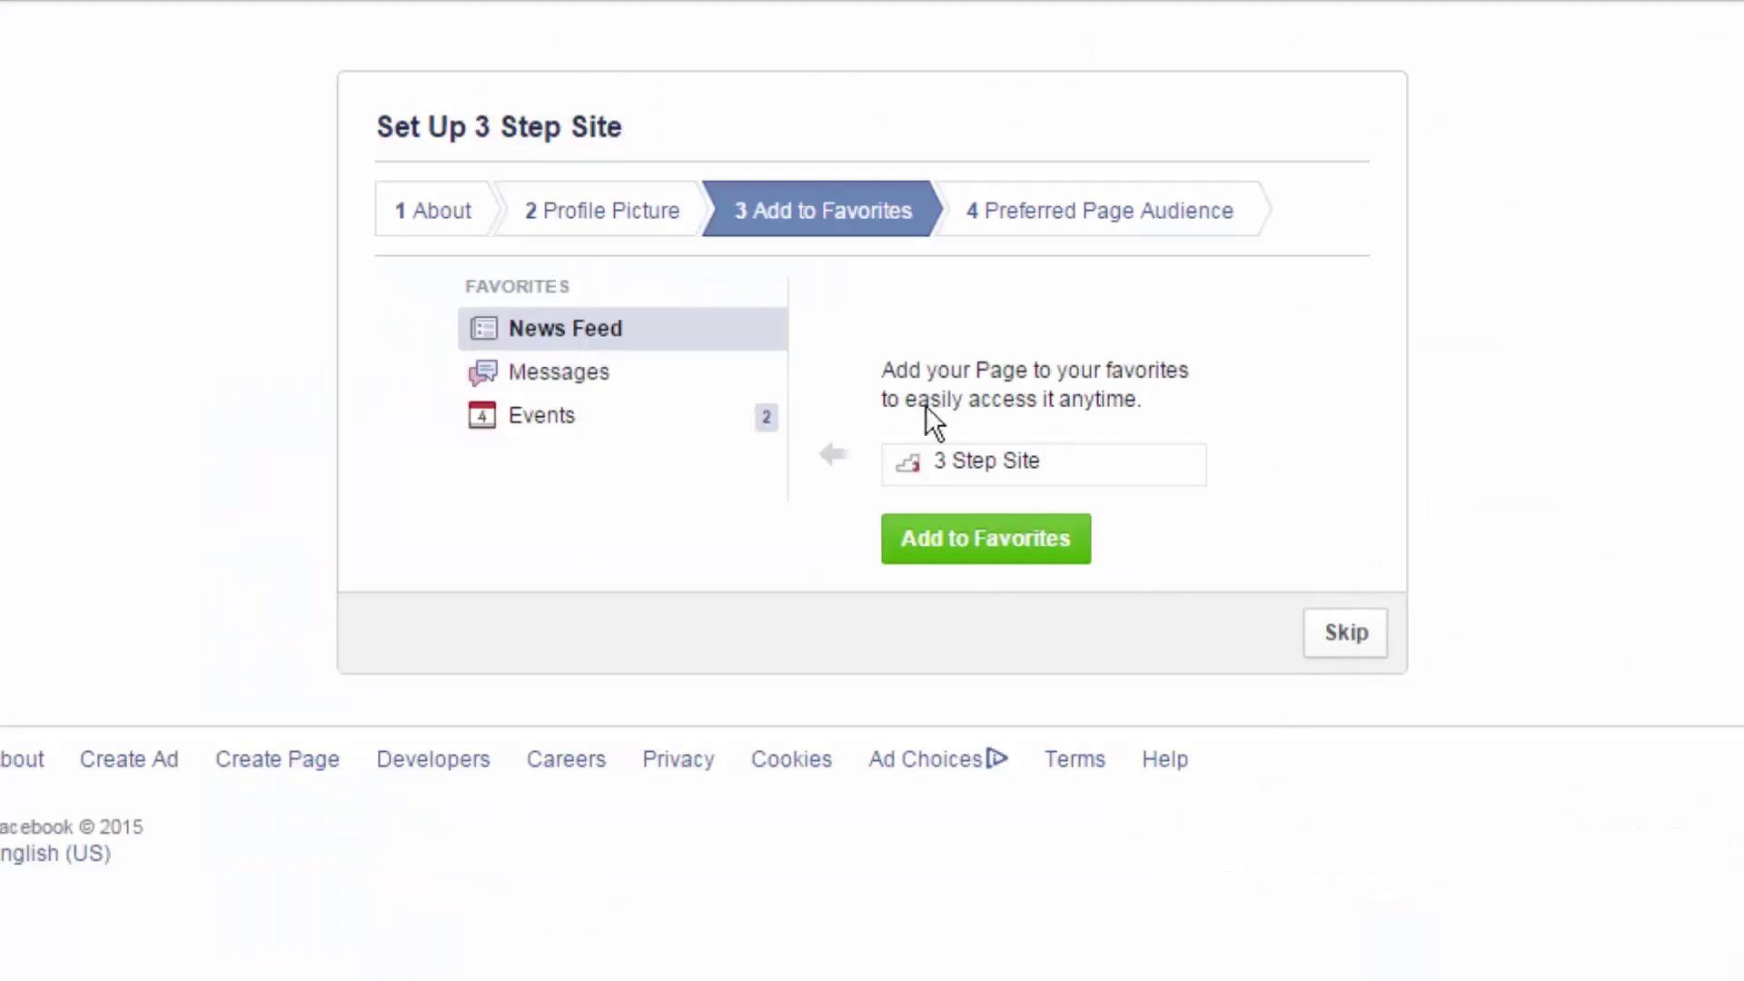
click(1353, 647)
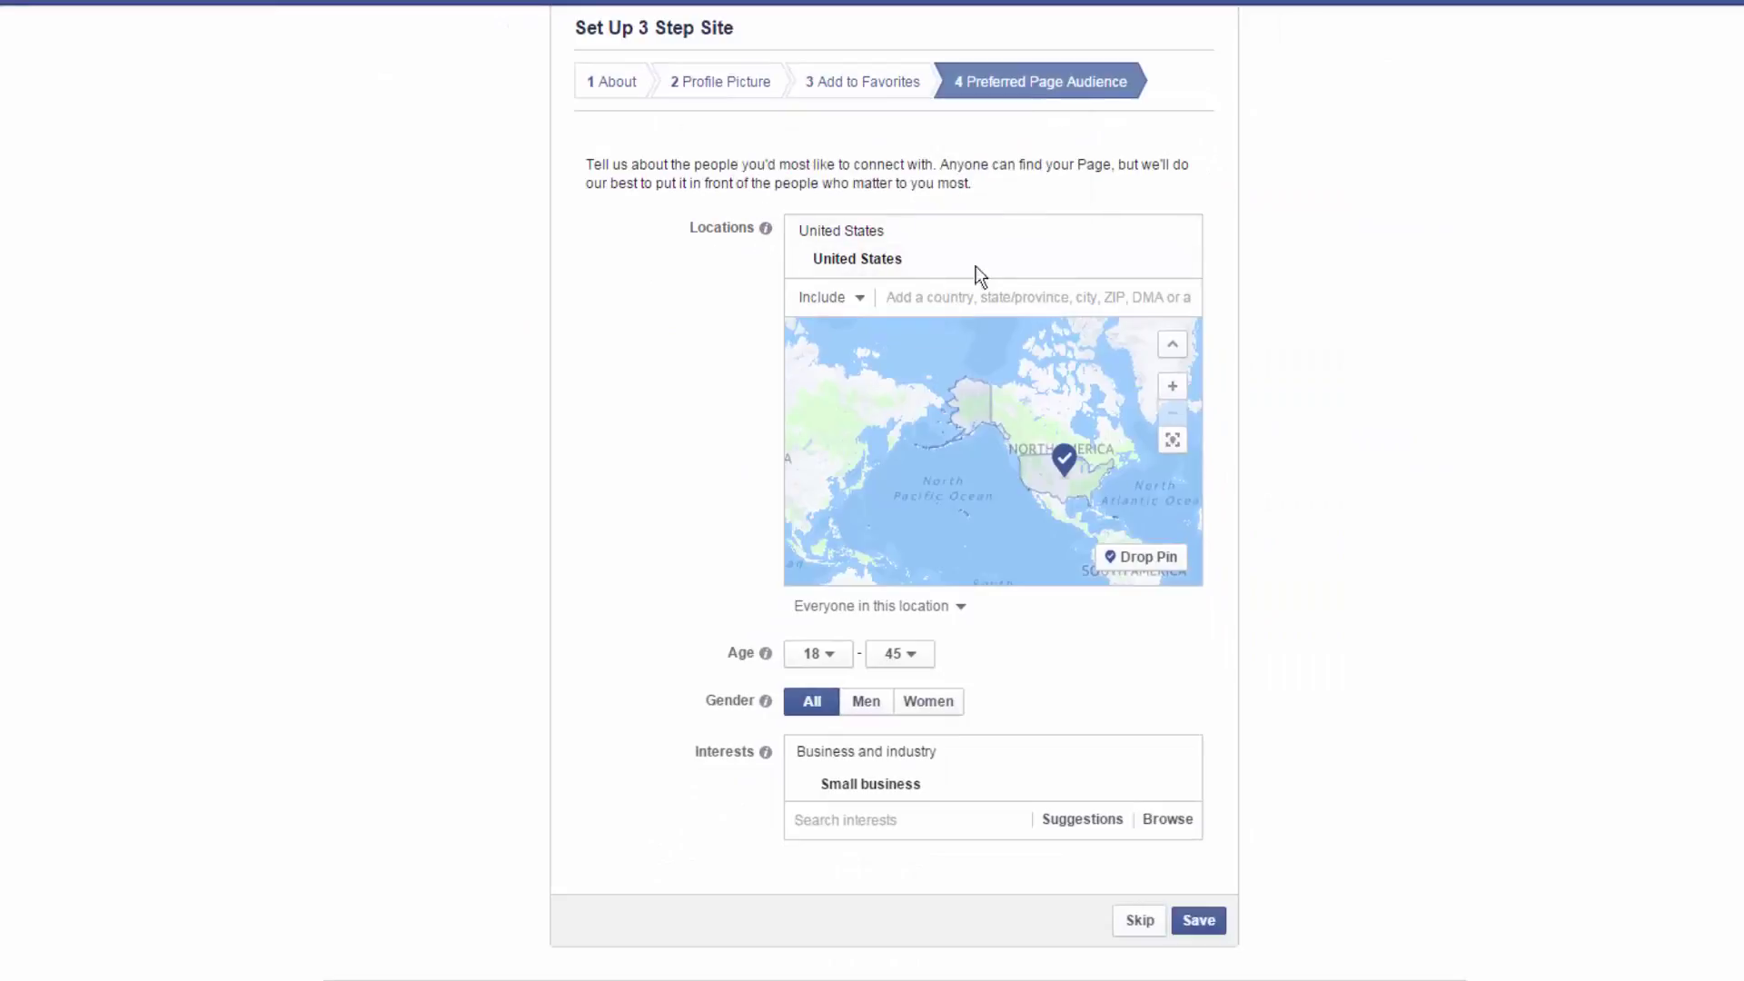
- Save the Preferred Page Audience: United States location, age 18–45, Small business interest
mouse_move(766, 752)
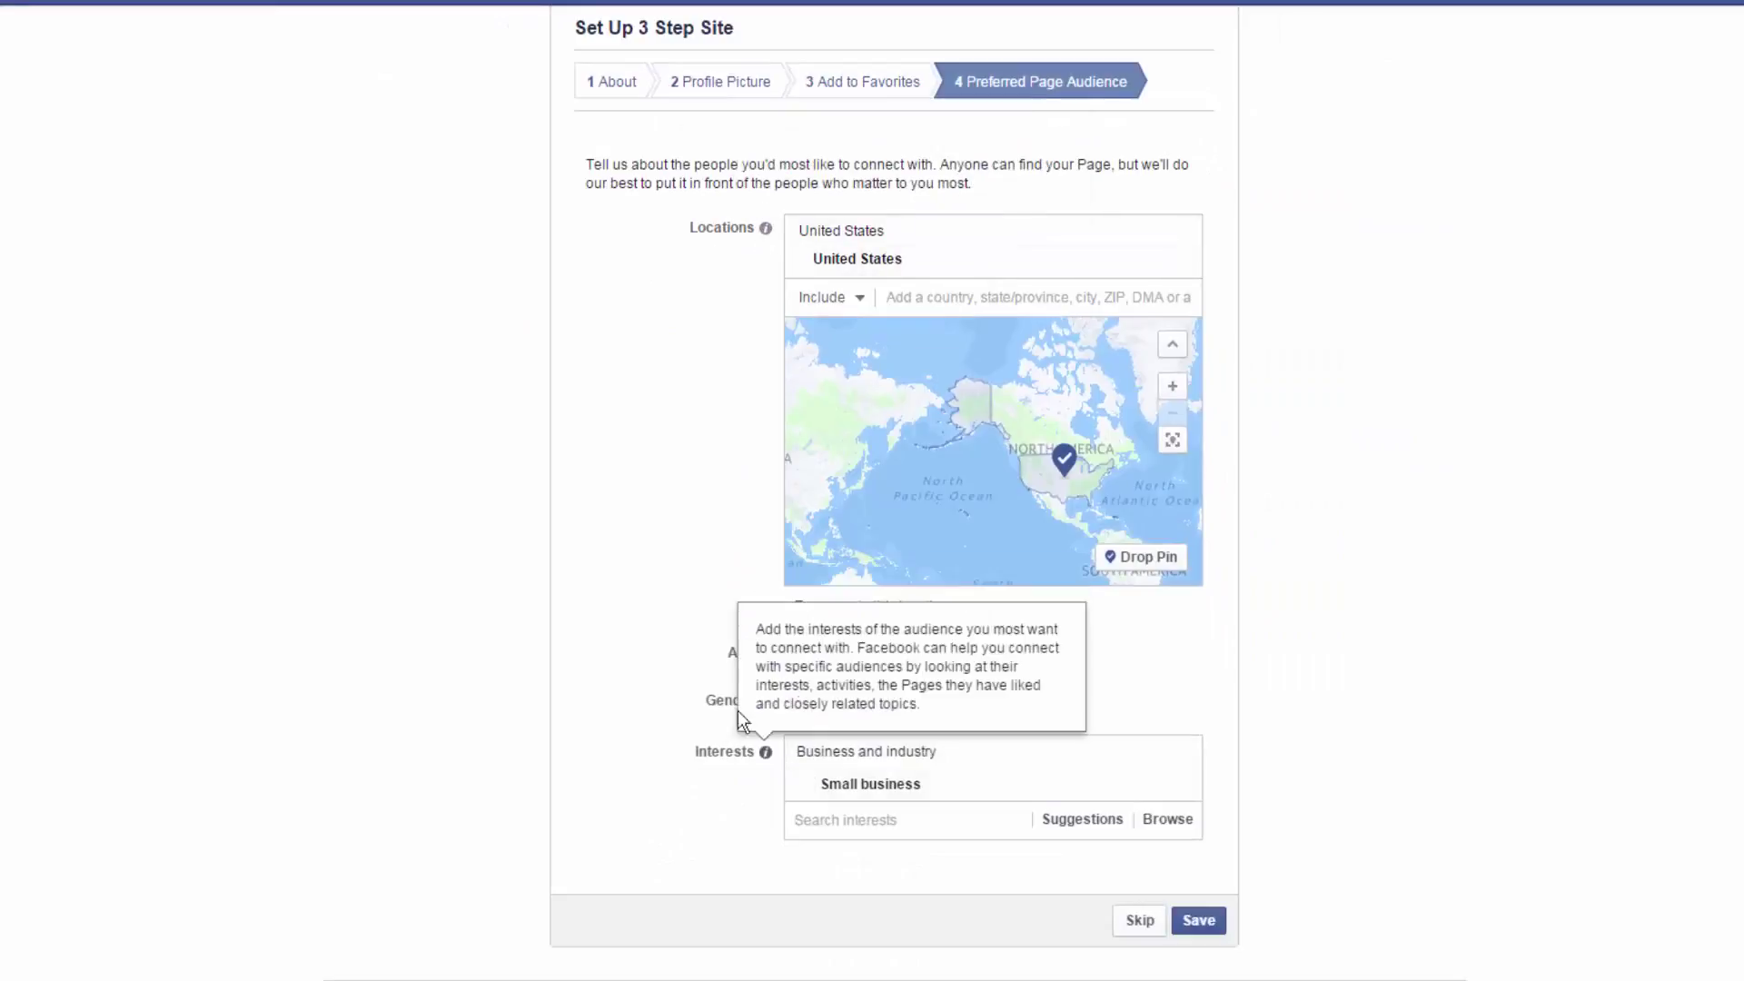
click(1201, 922)
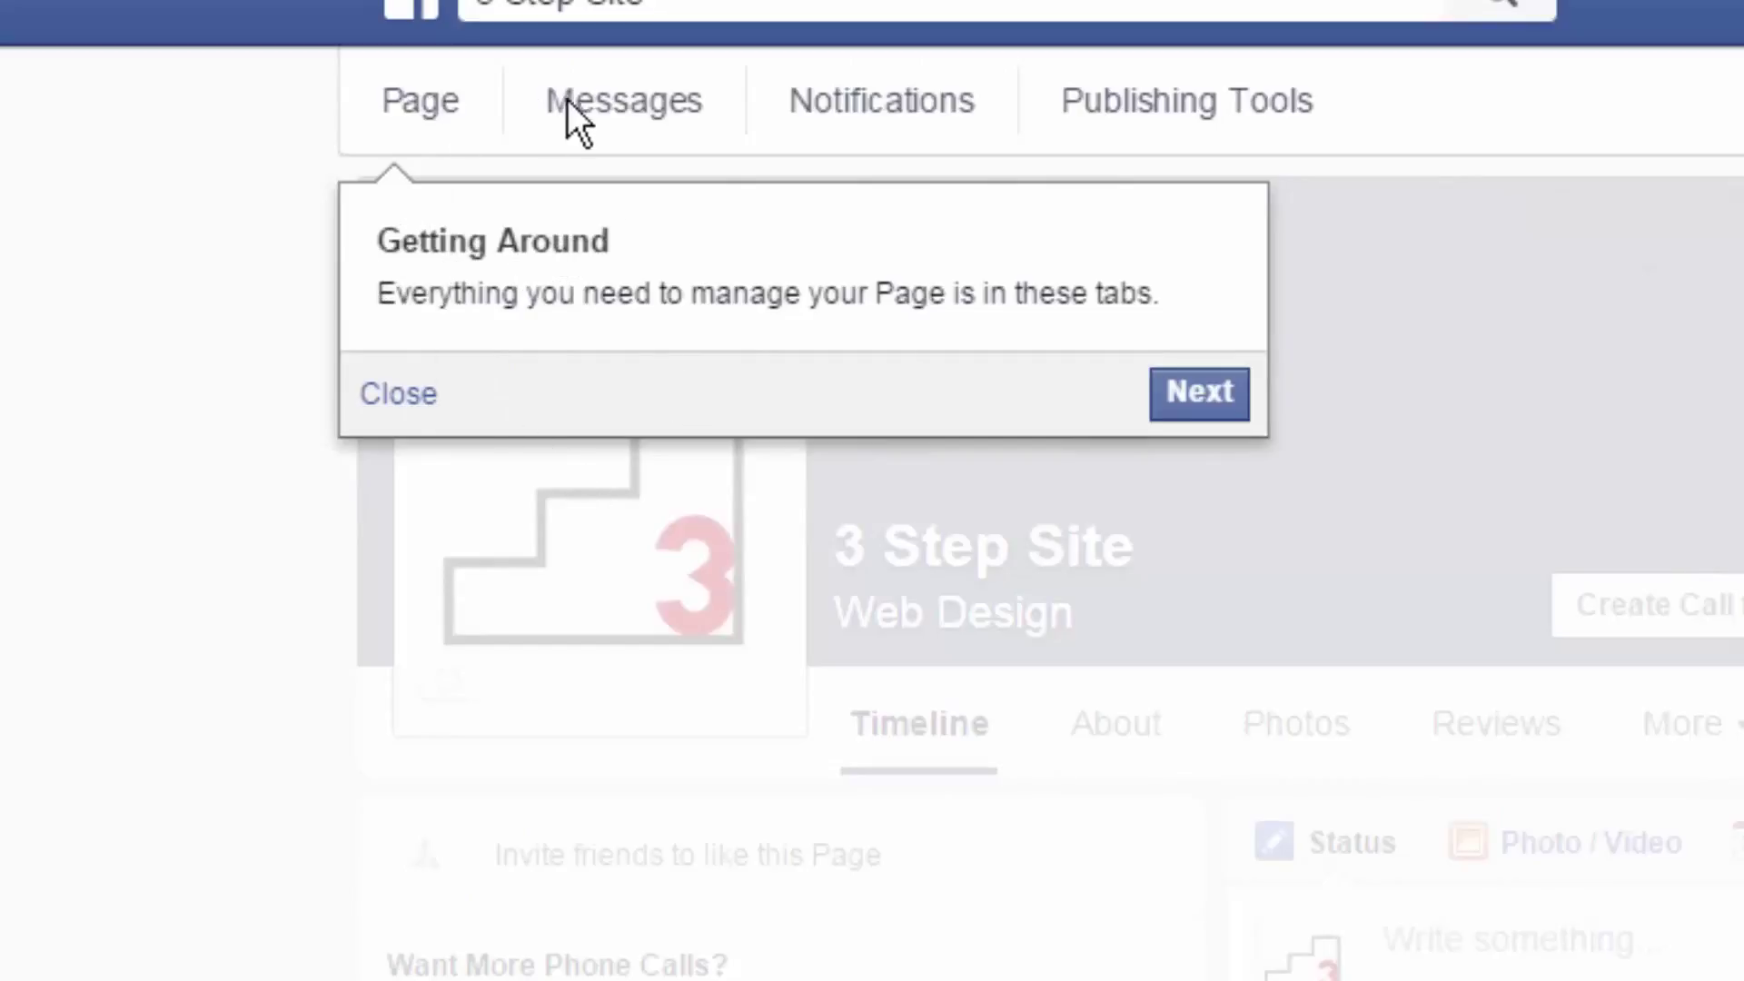
- Close the Getting Around tour popup on the 3 Step Site page
click(407, 396)
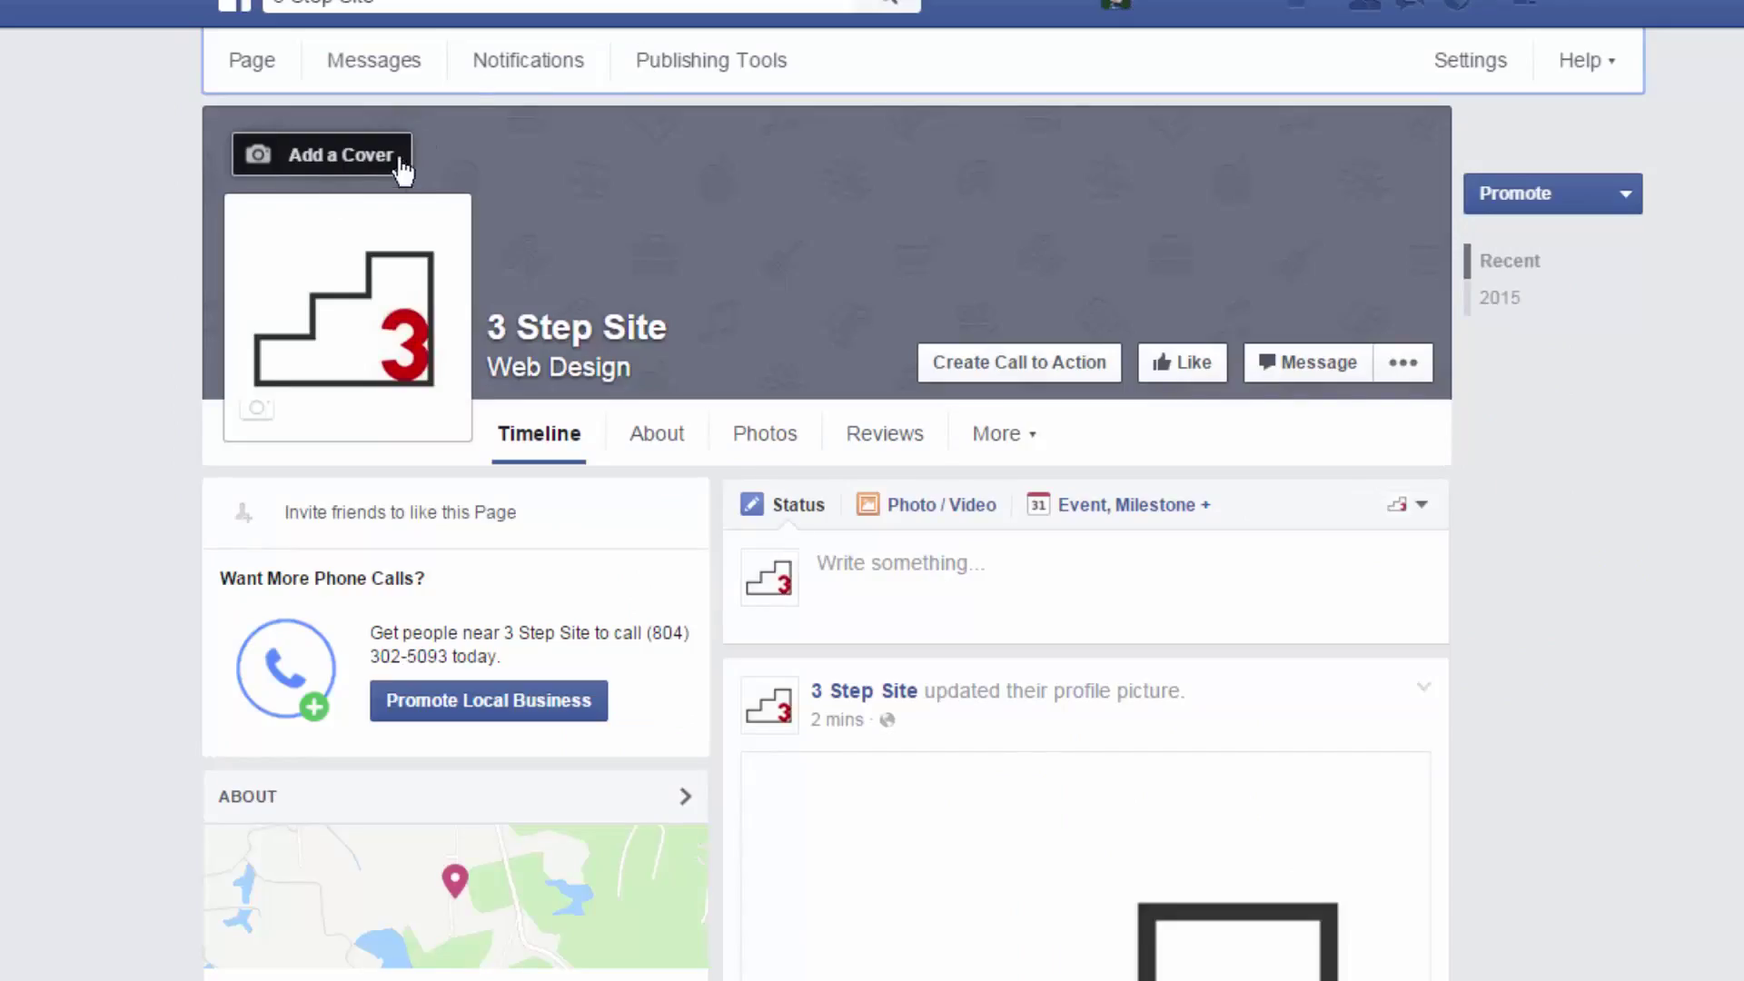
- Upload the Facebook Logo image as the cover photo, reposition it and save changes
click(334, 162)
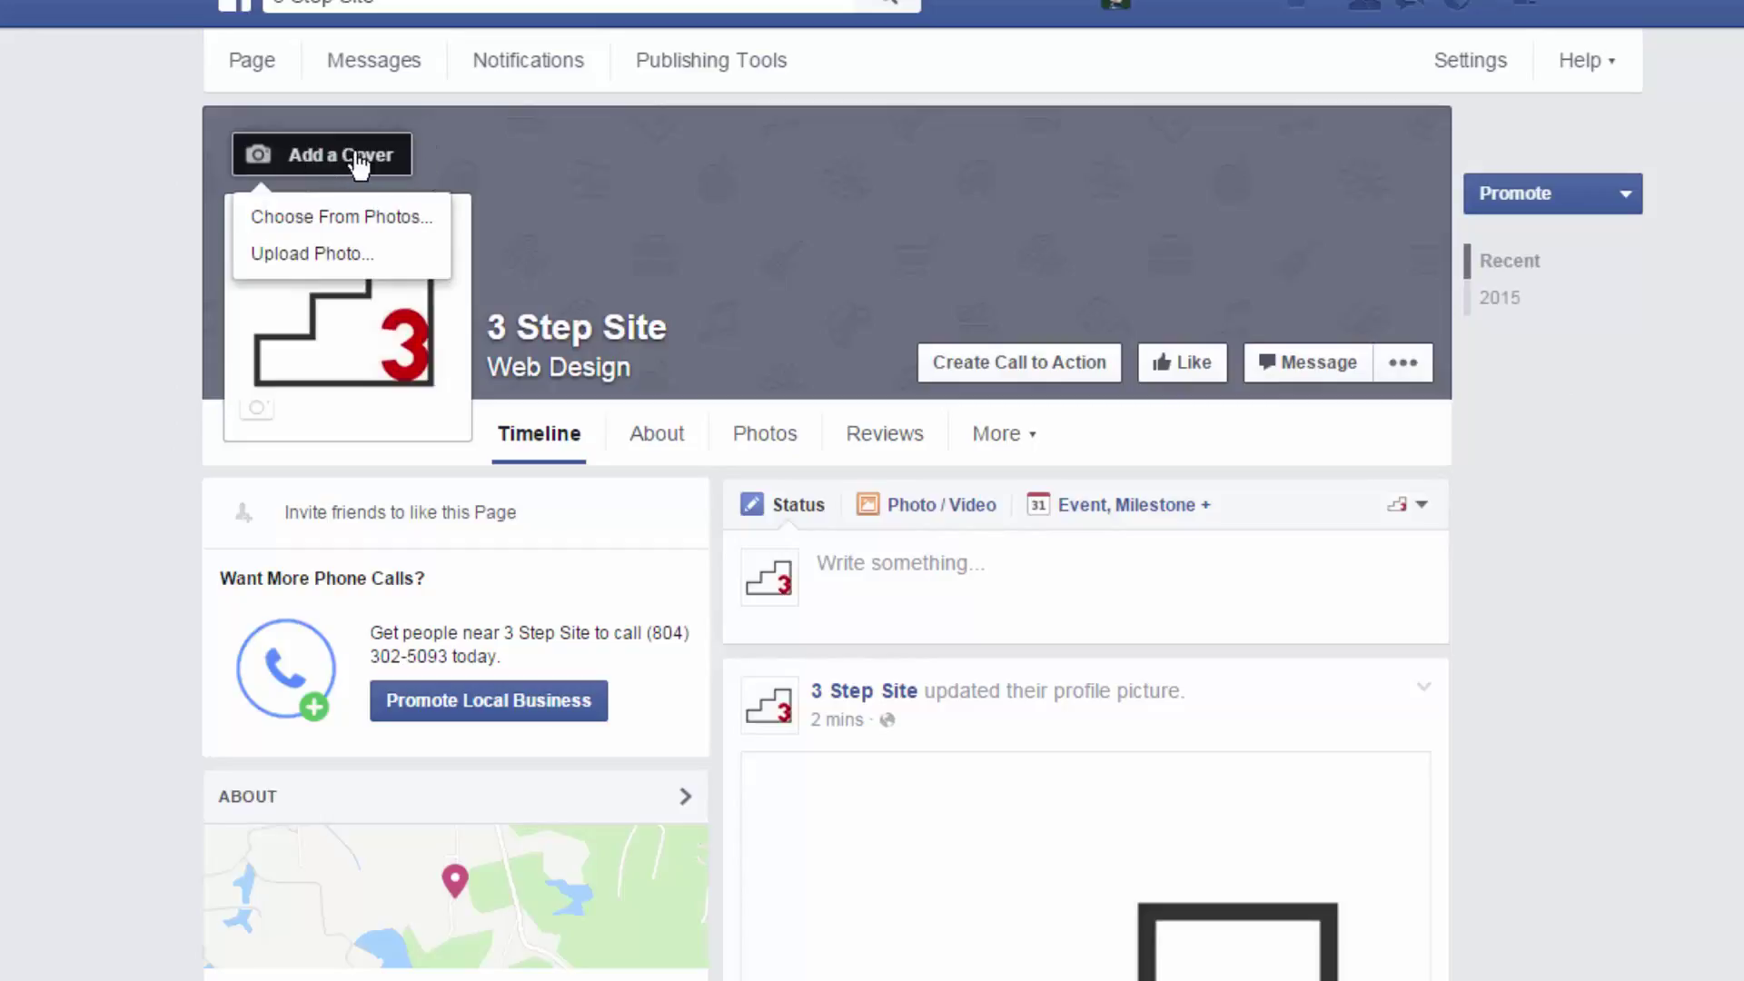
click(351, 258)
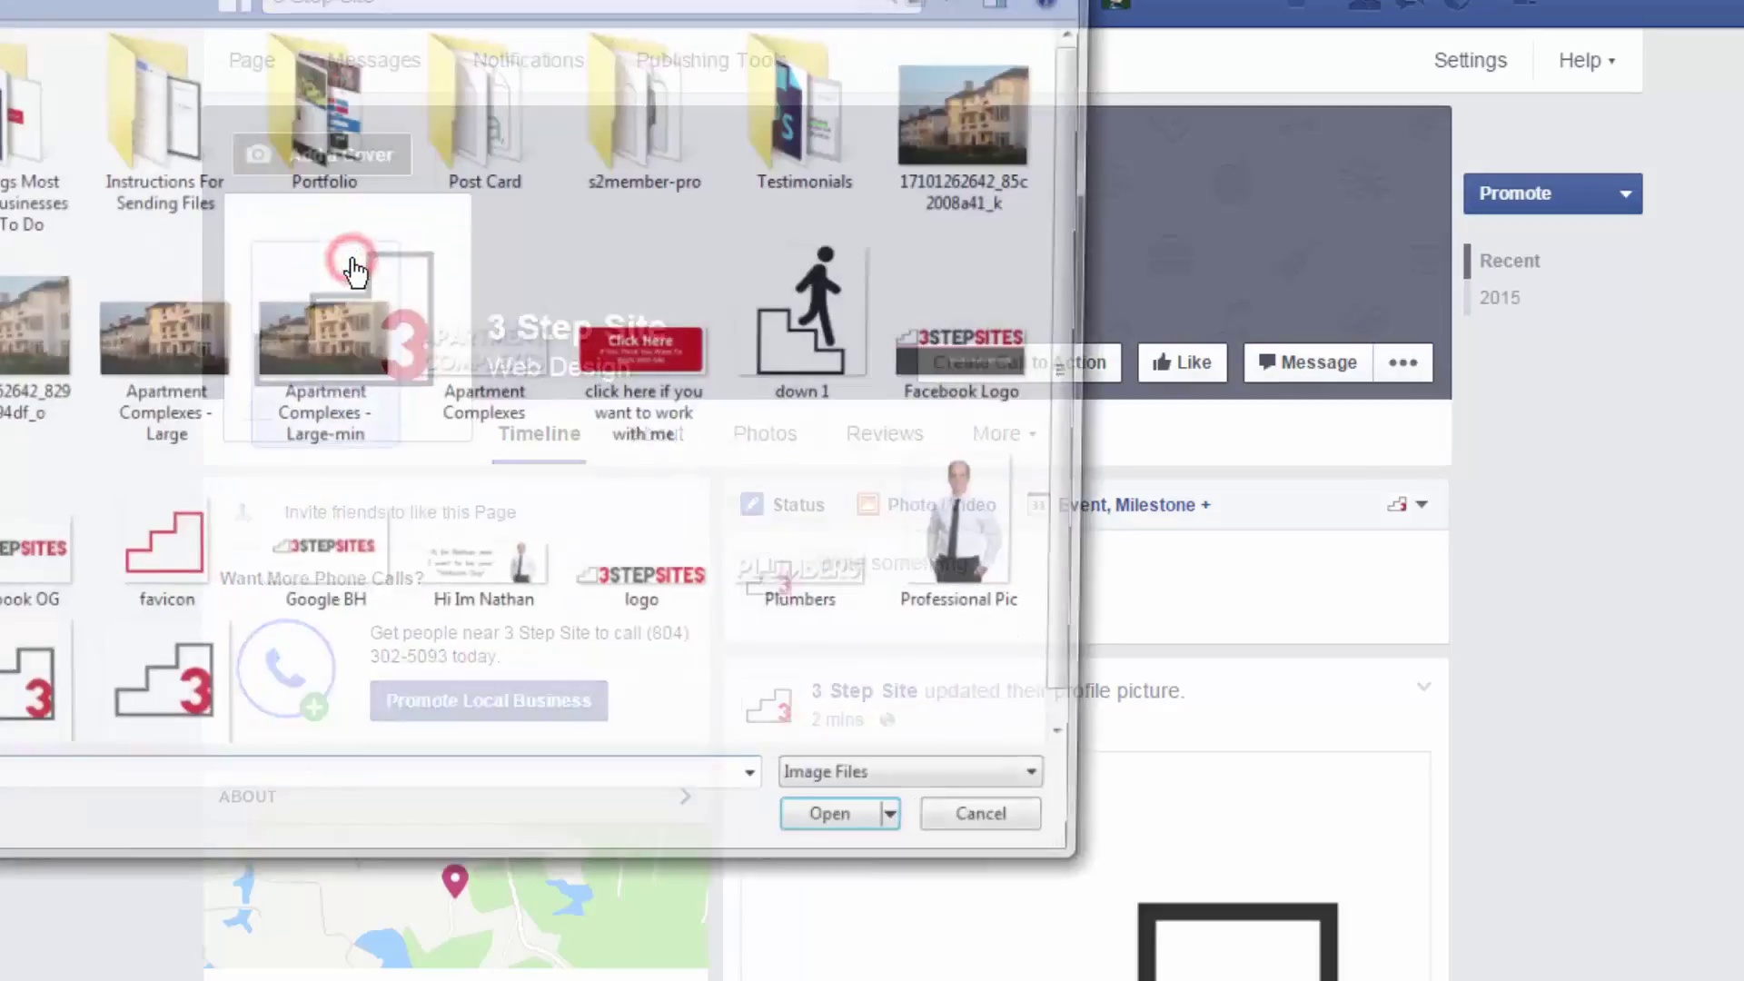
click(981, 354)
click(850, 838)
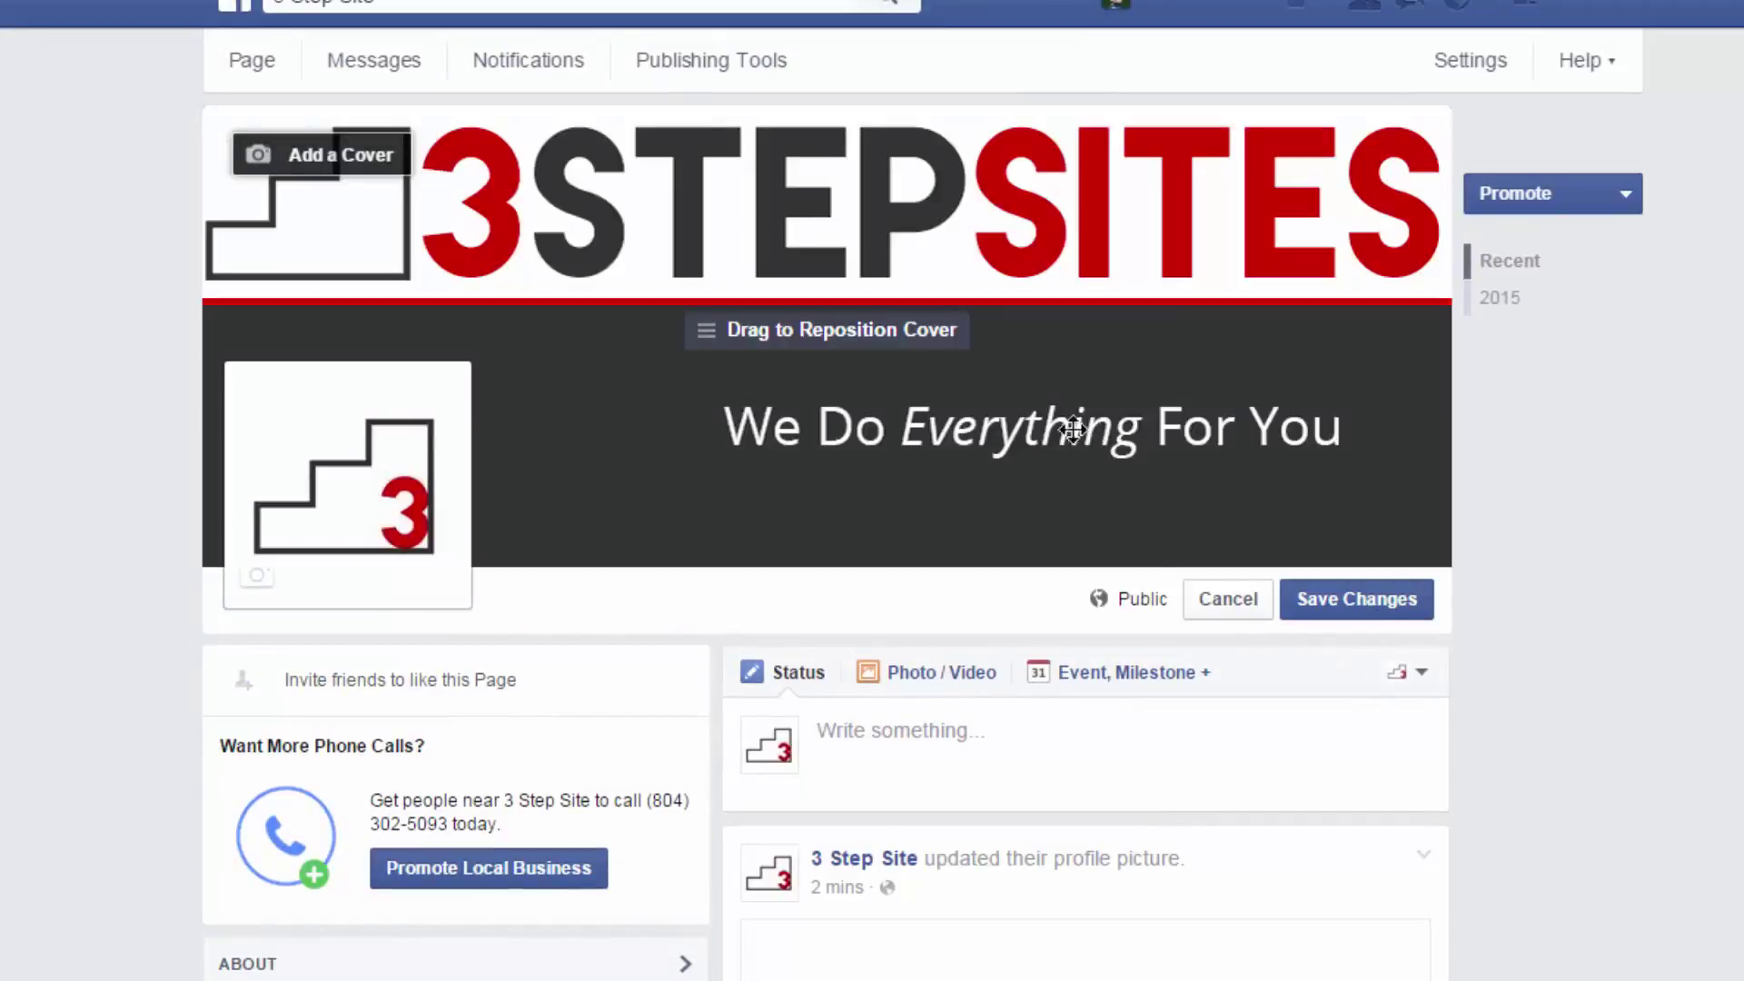
drag(1153, 346, 1043, 320)
drag(939, 302, 908, 227)
click(1358, 604)
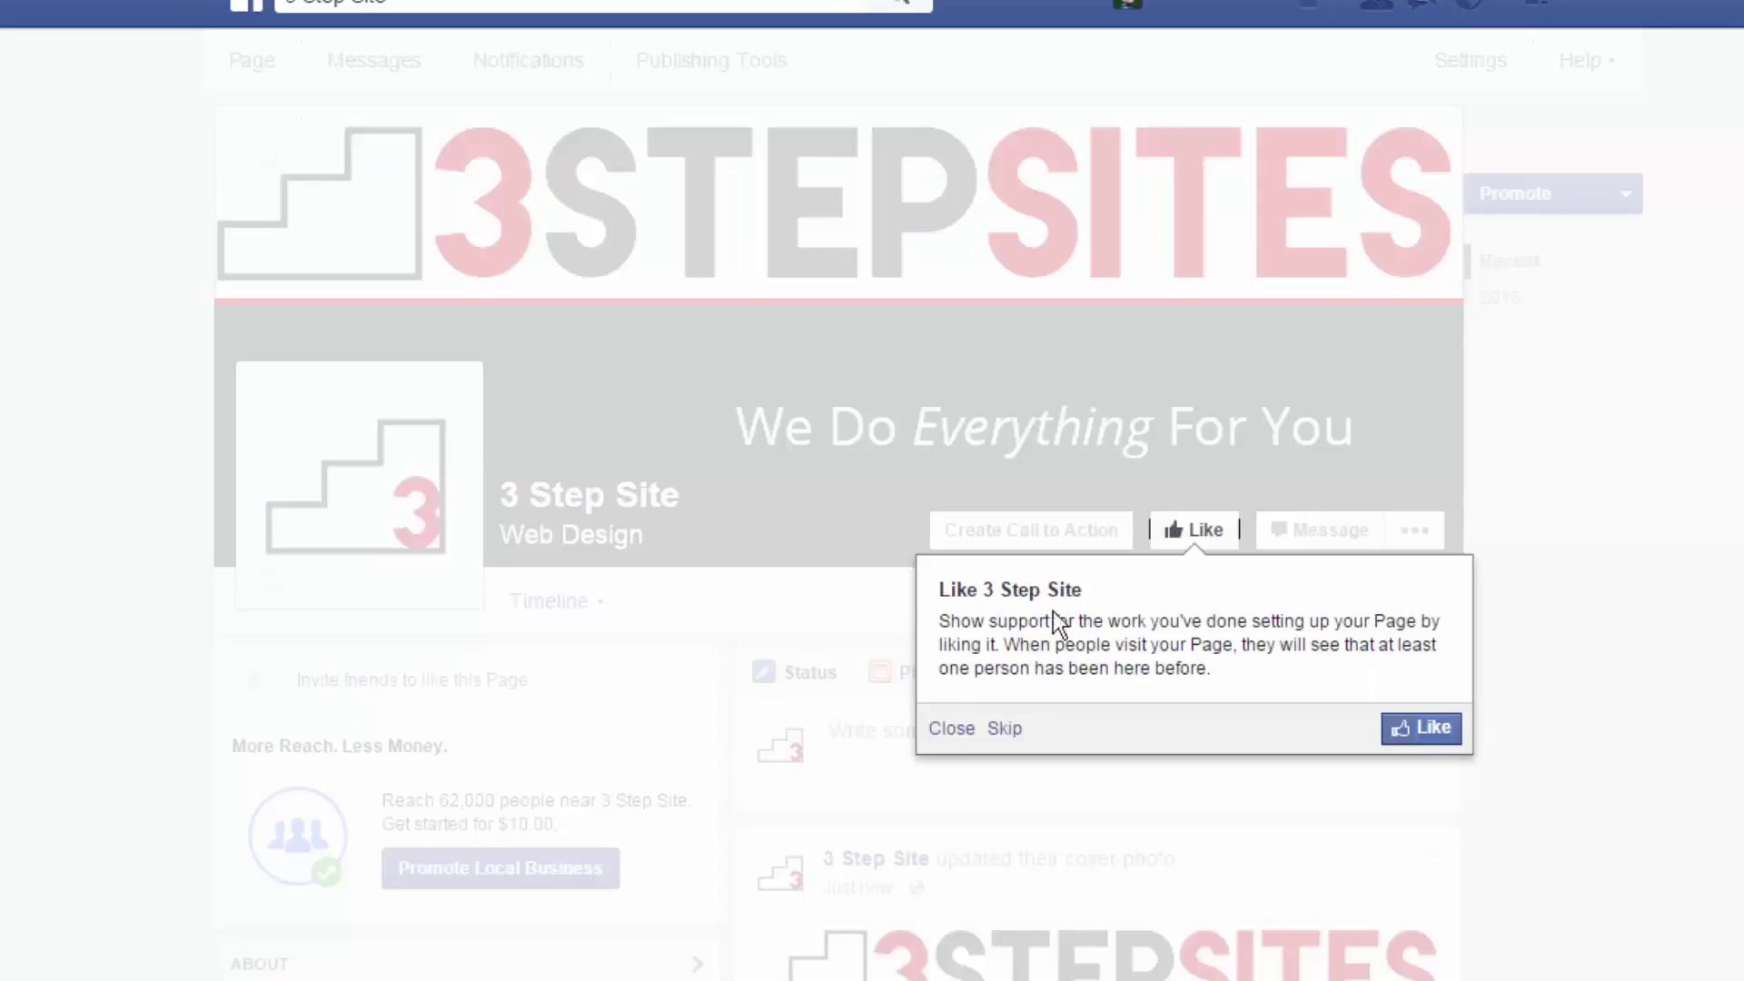
- Dismiss the prompt asking to like the page
drag(967, 588, 1139, 589)
click(1139, 605)
click(961, 732)
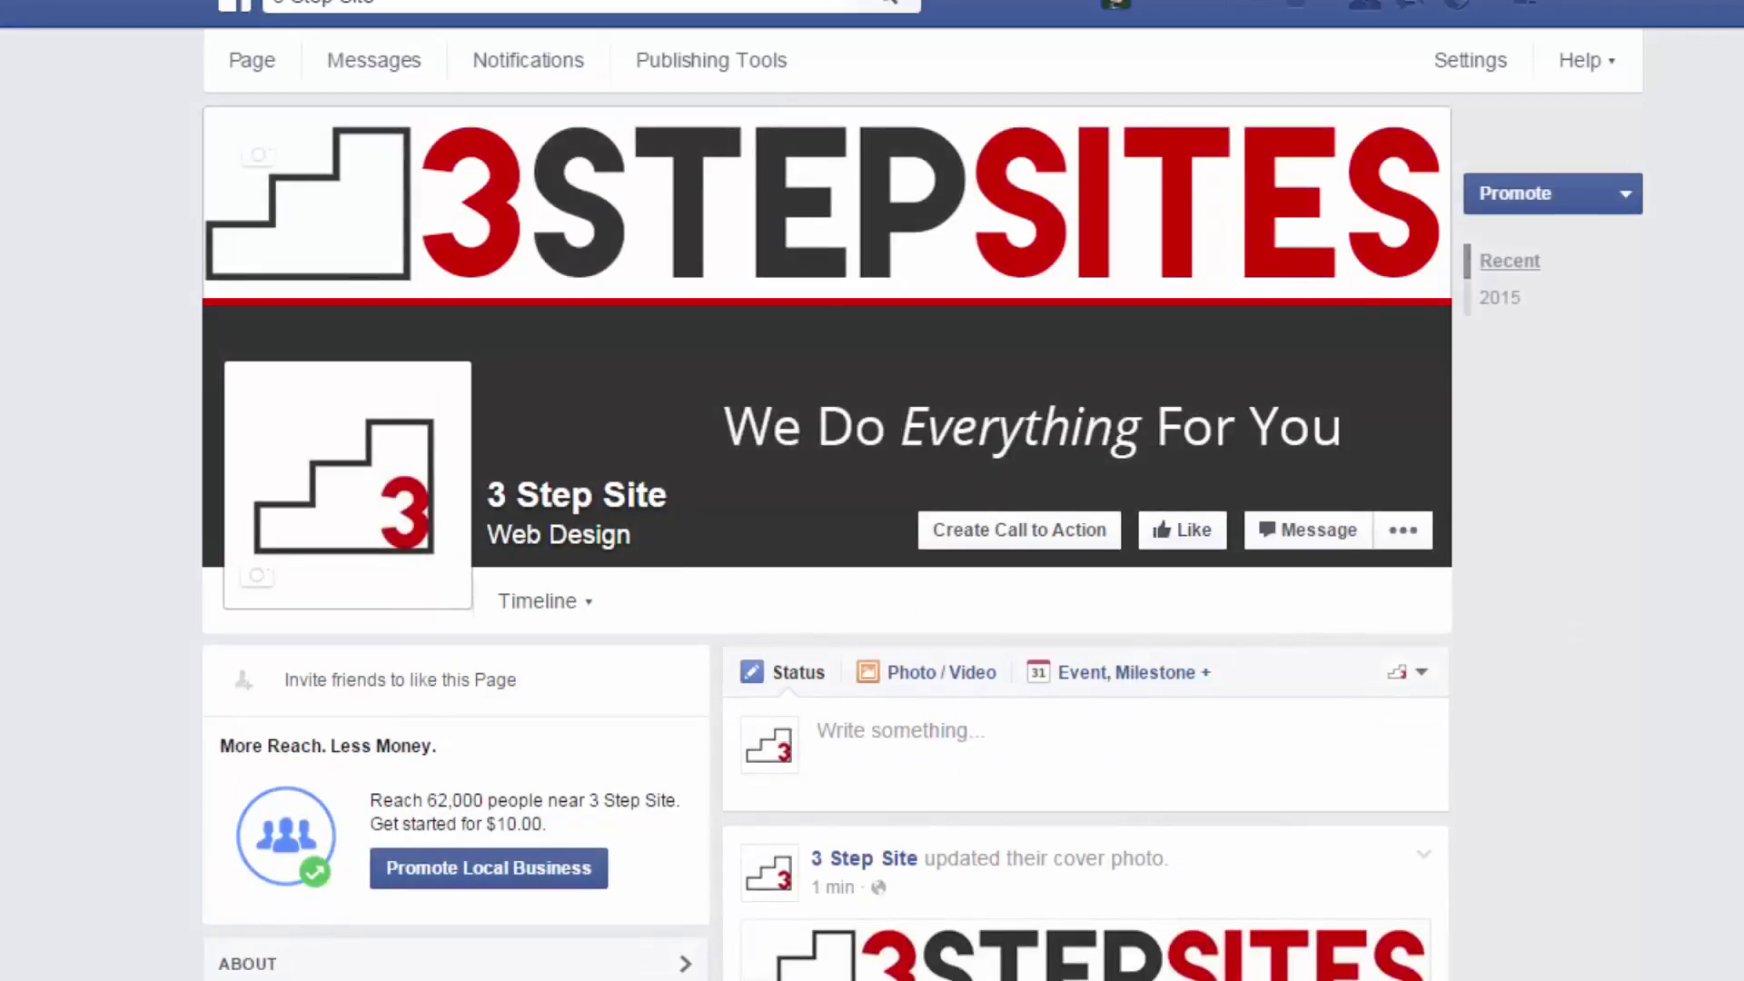
- Open the 3 Step Site About section's page info for editing
scroll(1511, 279, down, 5)
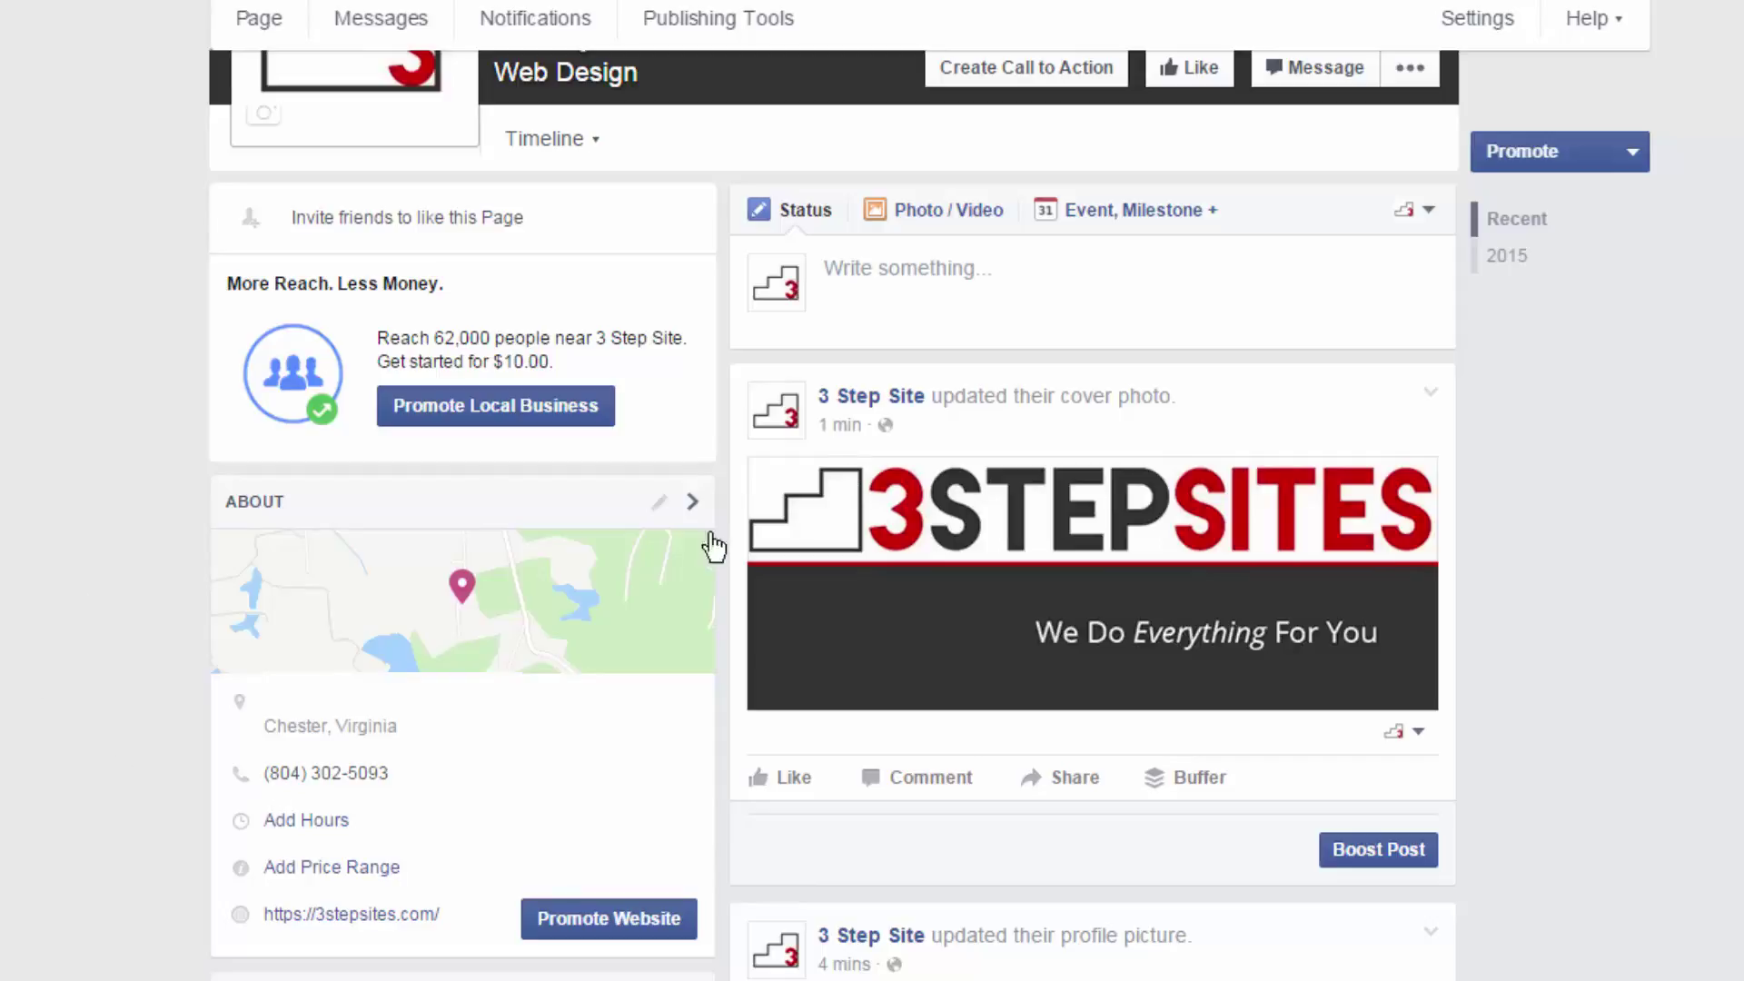
click(659, 506)
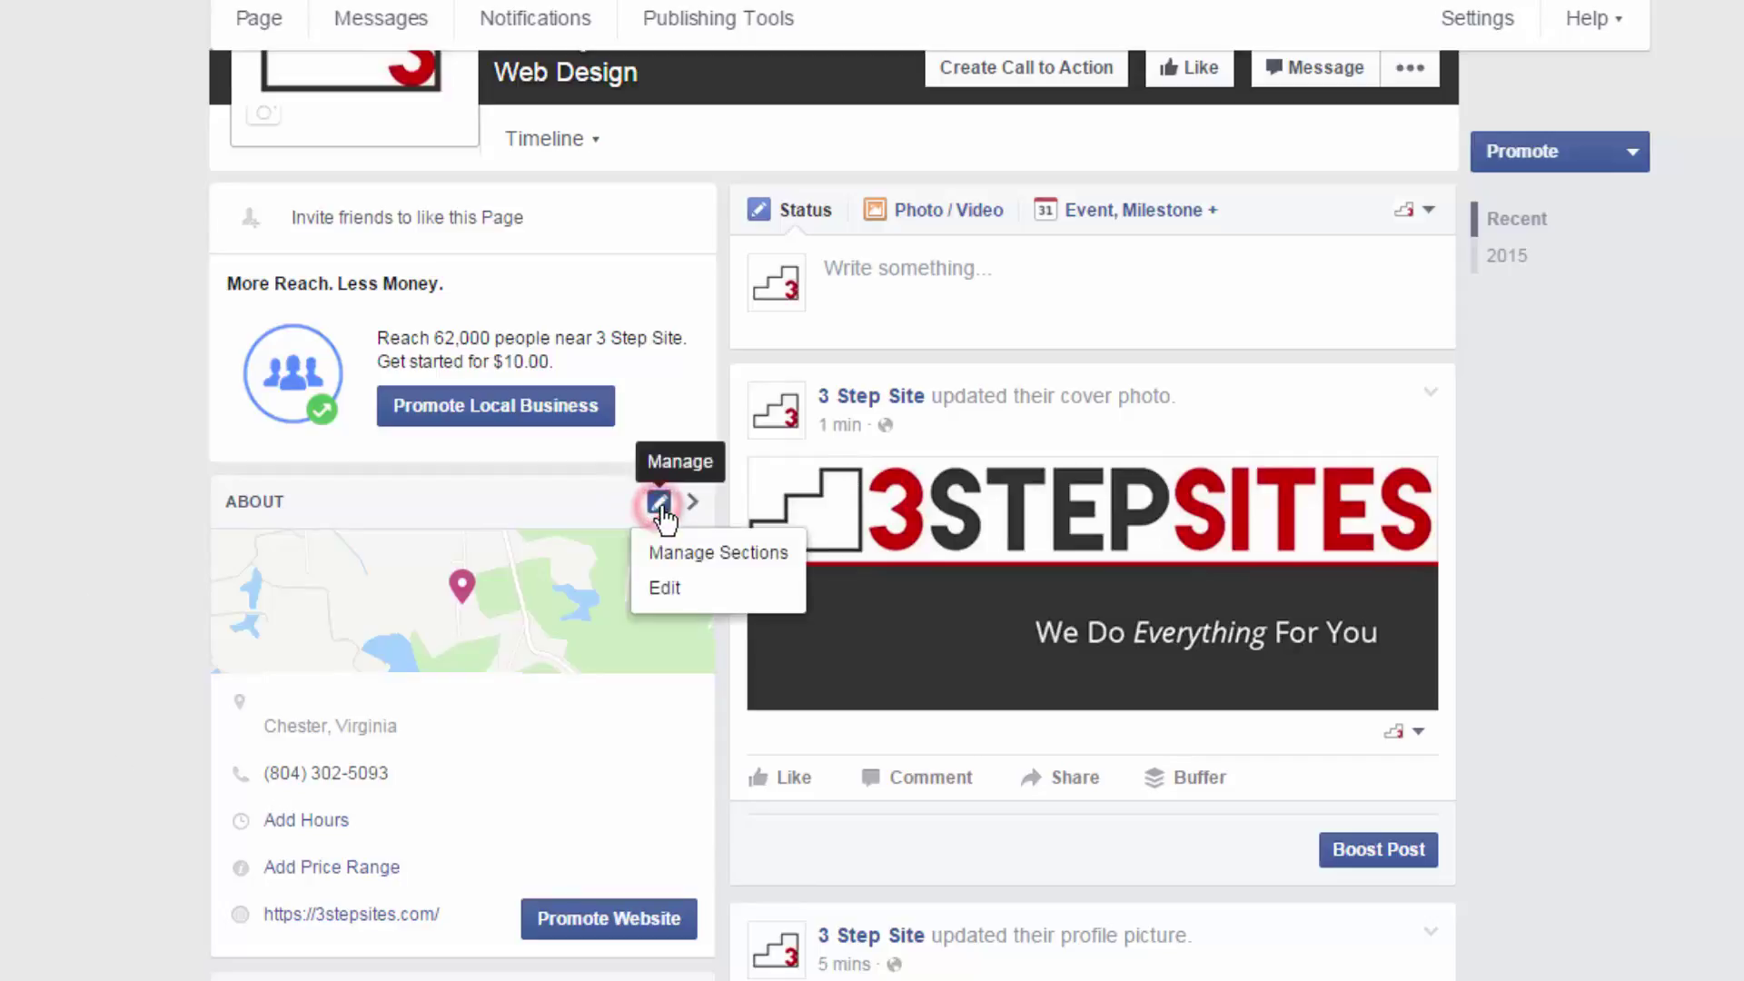
click(661, 588)
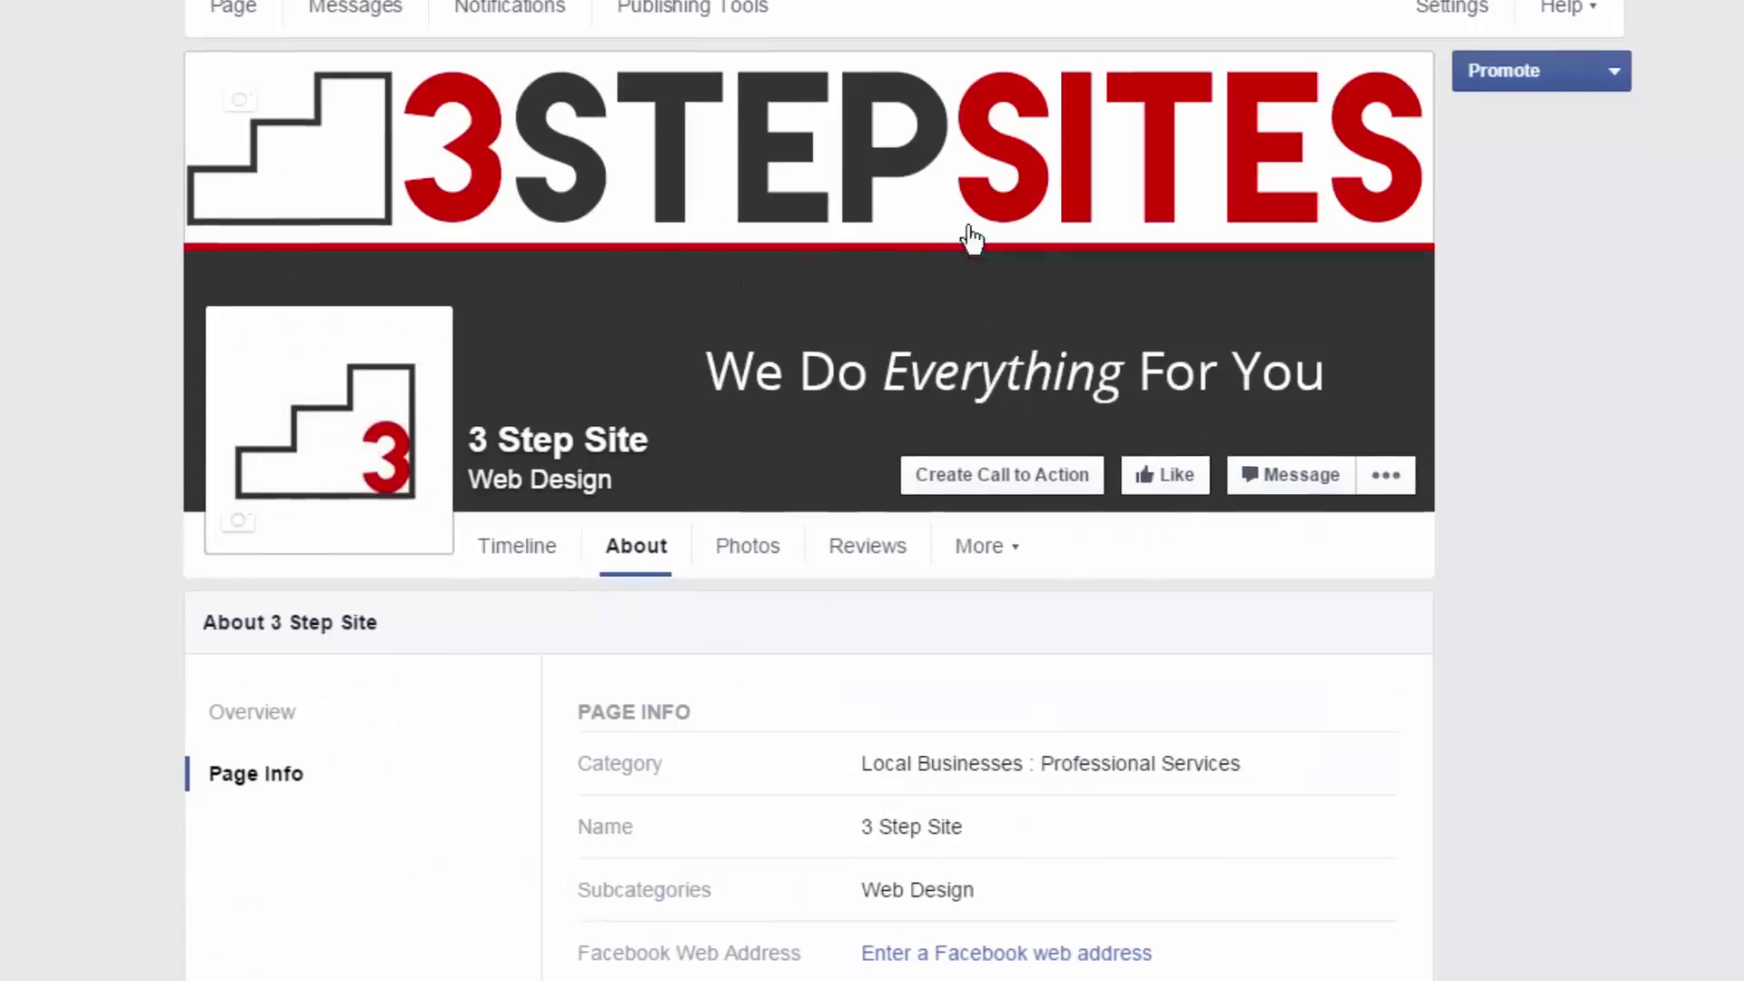
scroll(1415, 283, down, 5)
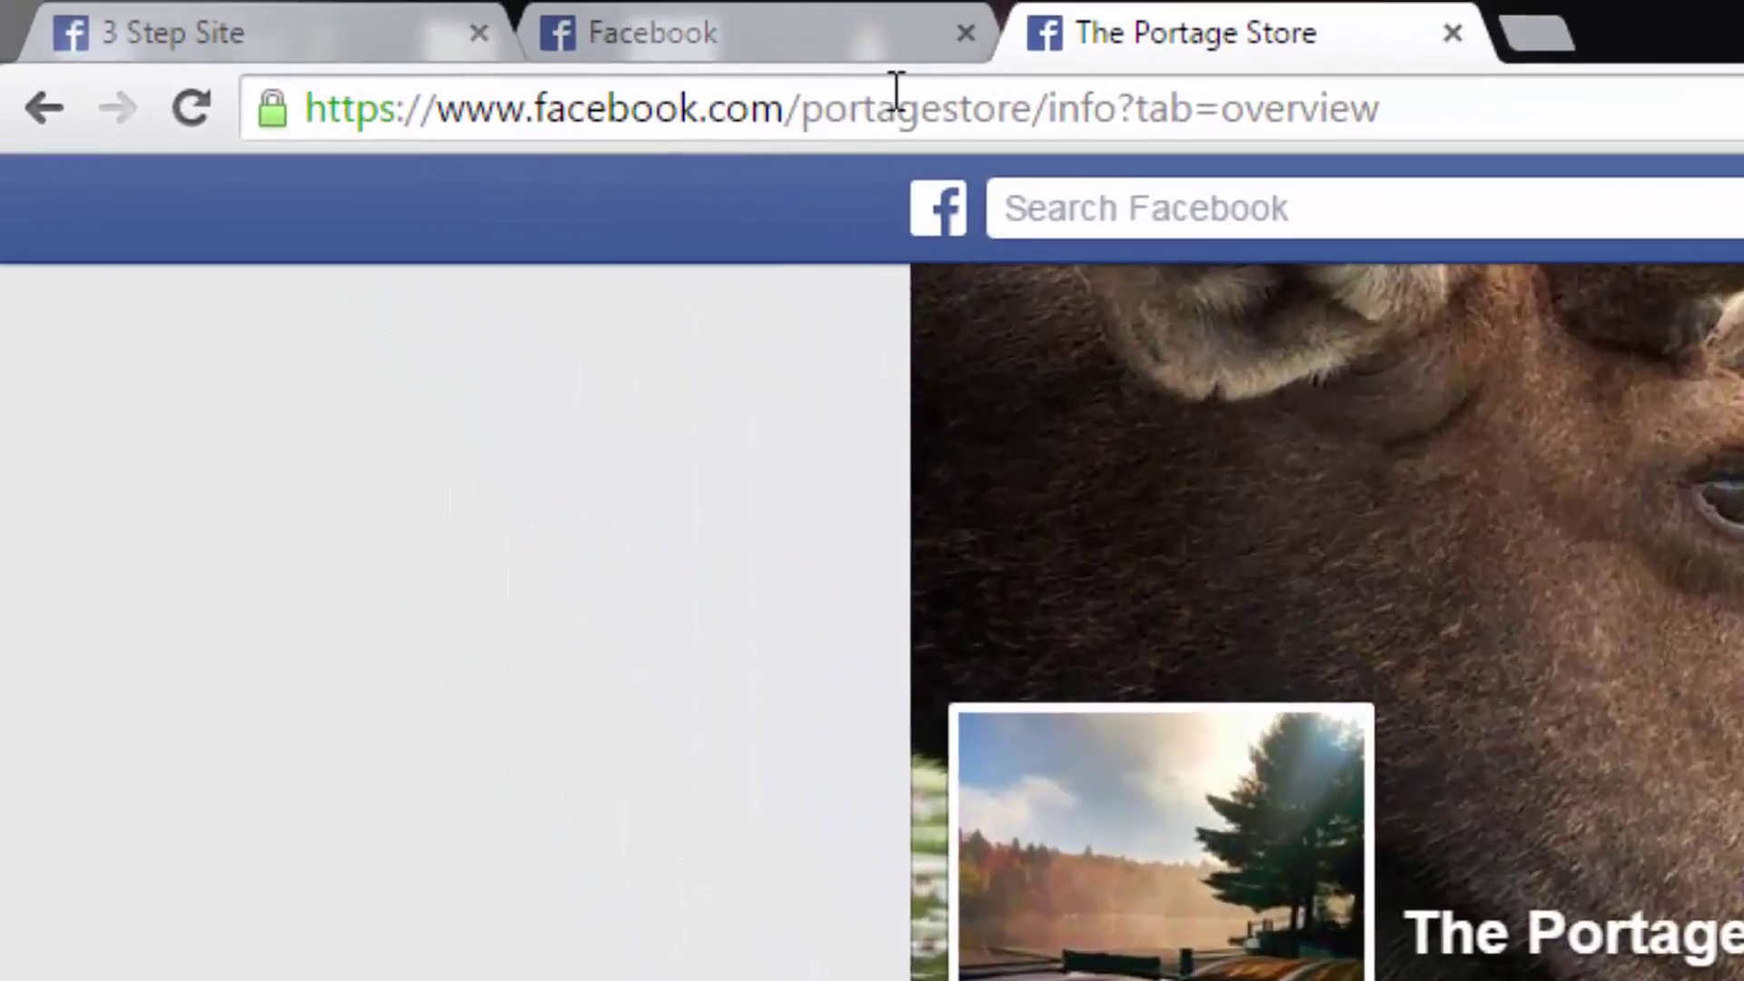
- Select 'portagestore' in The Portage Store's address, then the numeric page ID in 3 Step Site's URL
drag(809, 109, 1031, 89)
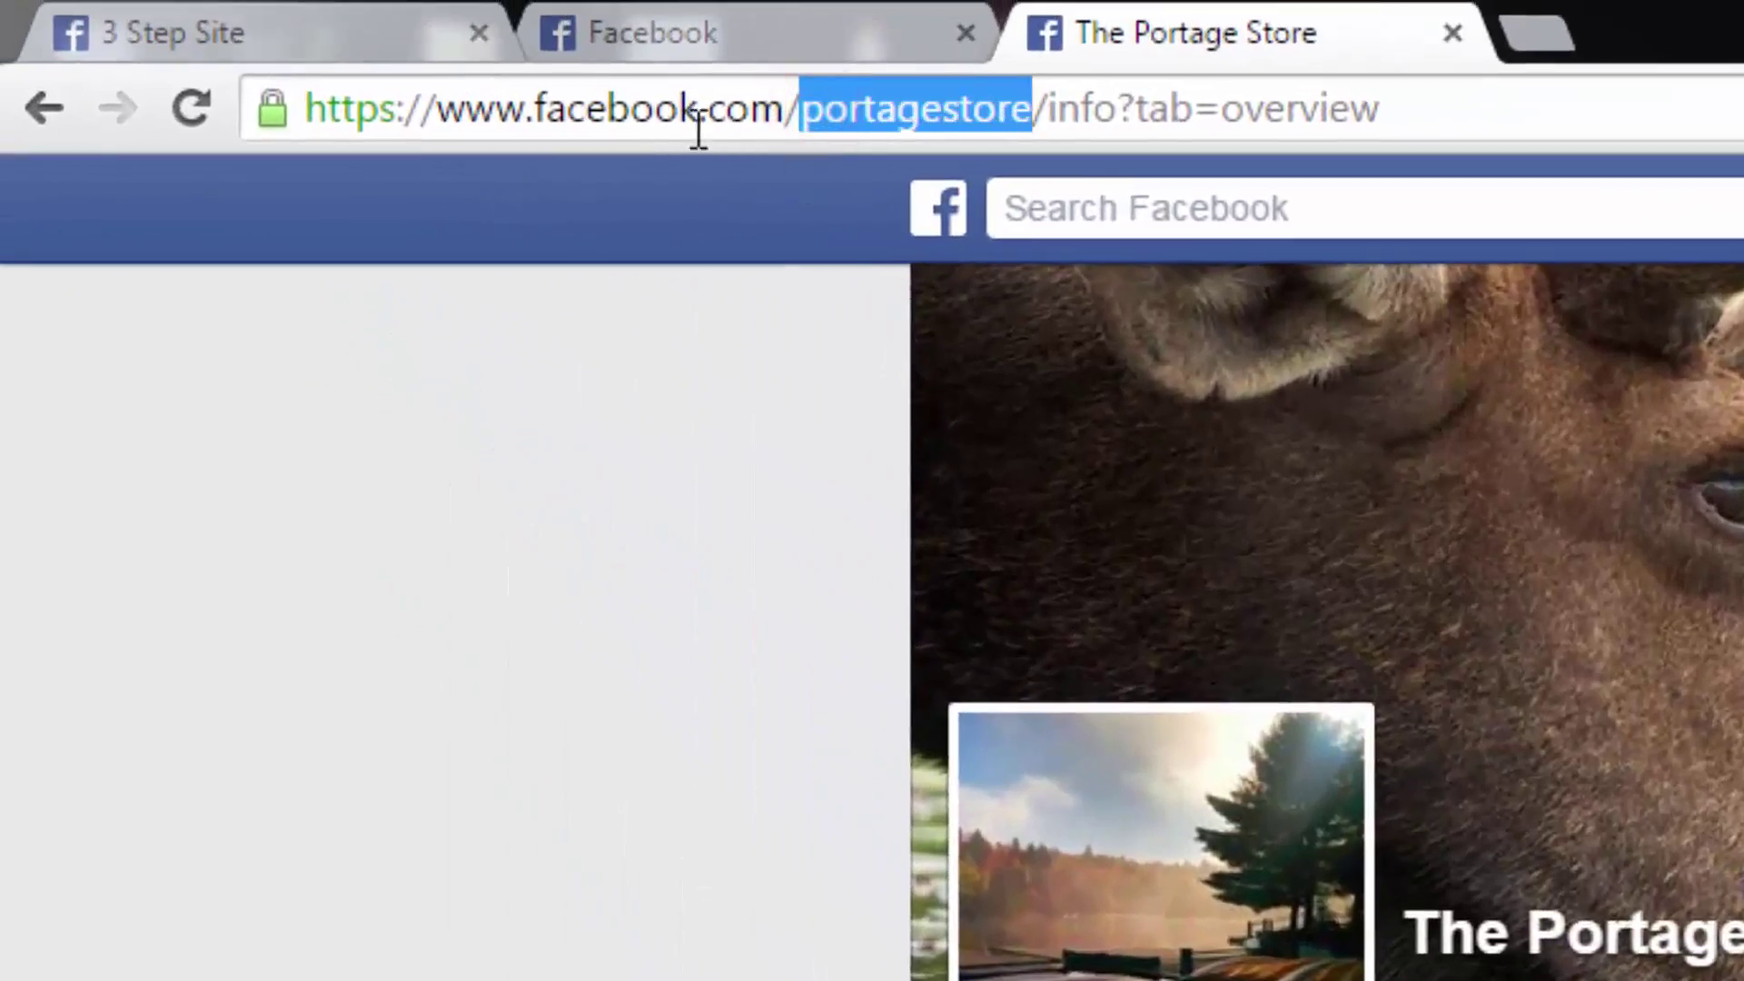
drag(802, 96, 1010, 108)
click(162, 5)
click(550, 17)
click(280, 19)
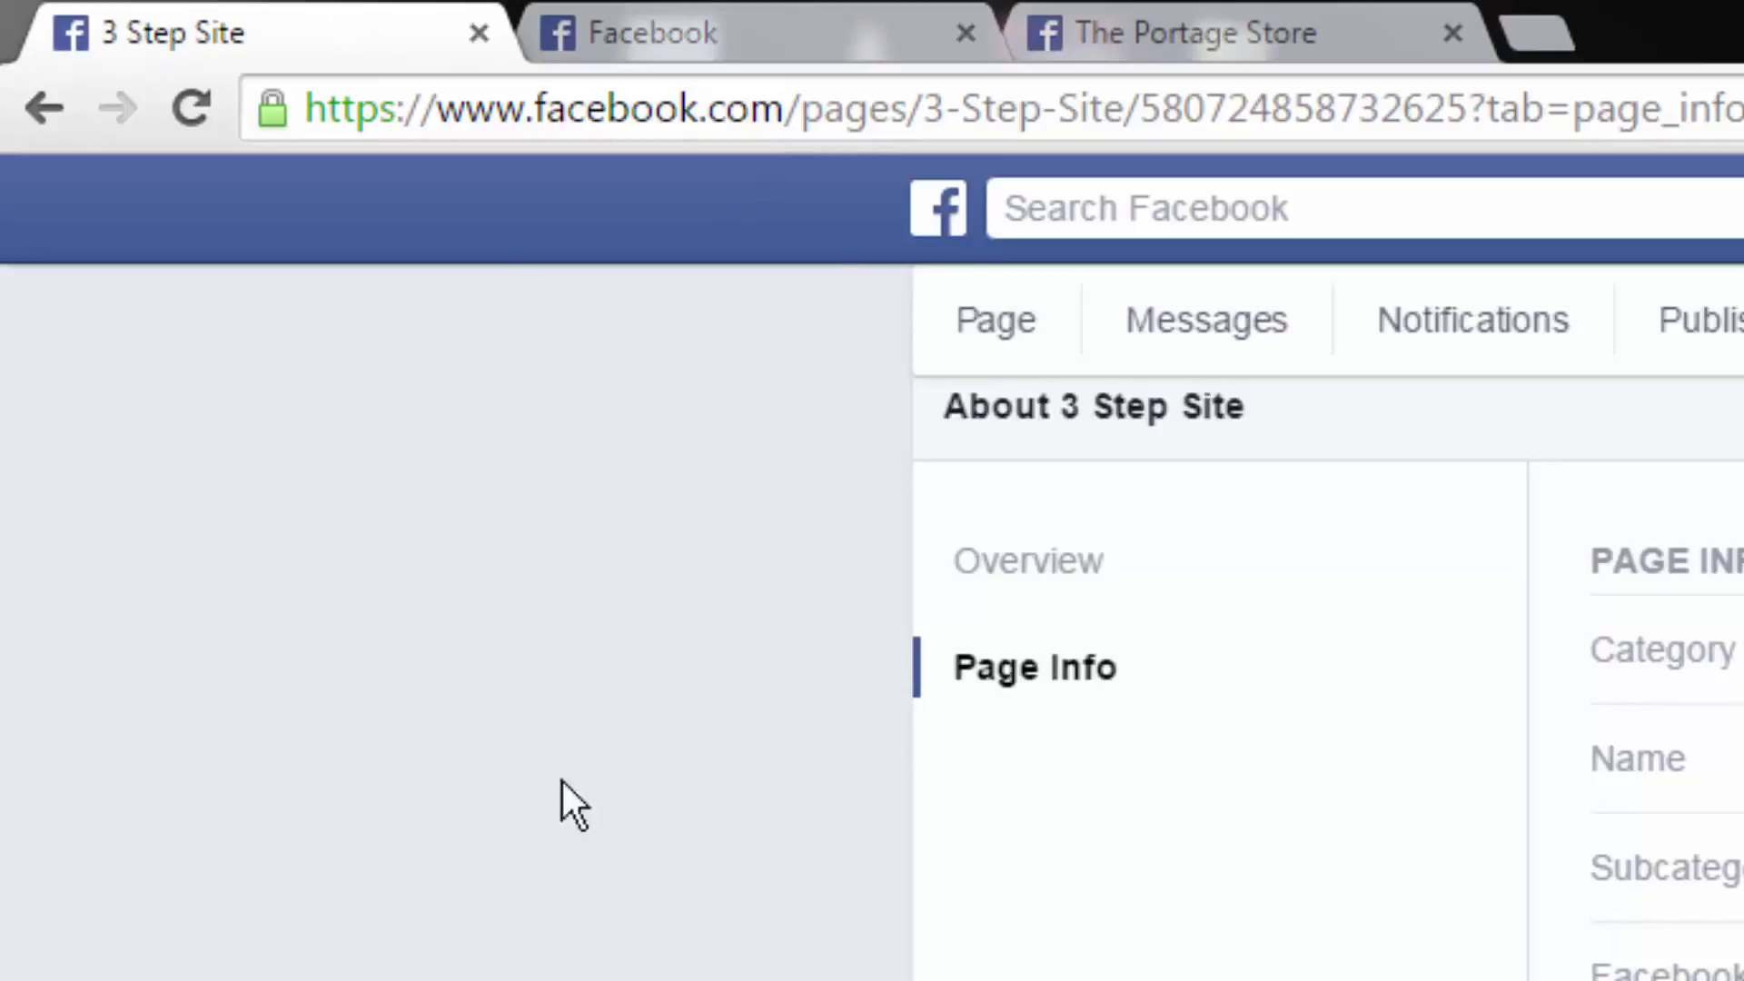
drag(1140, 109, 1468, 101)
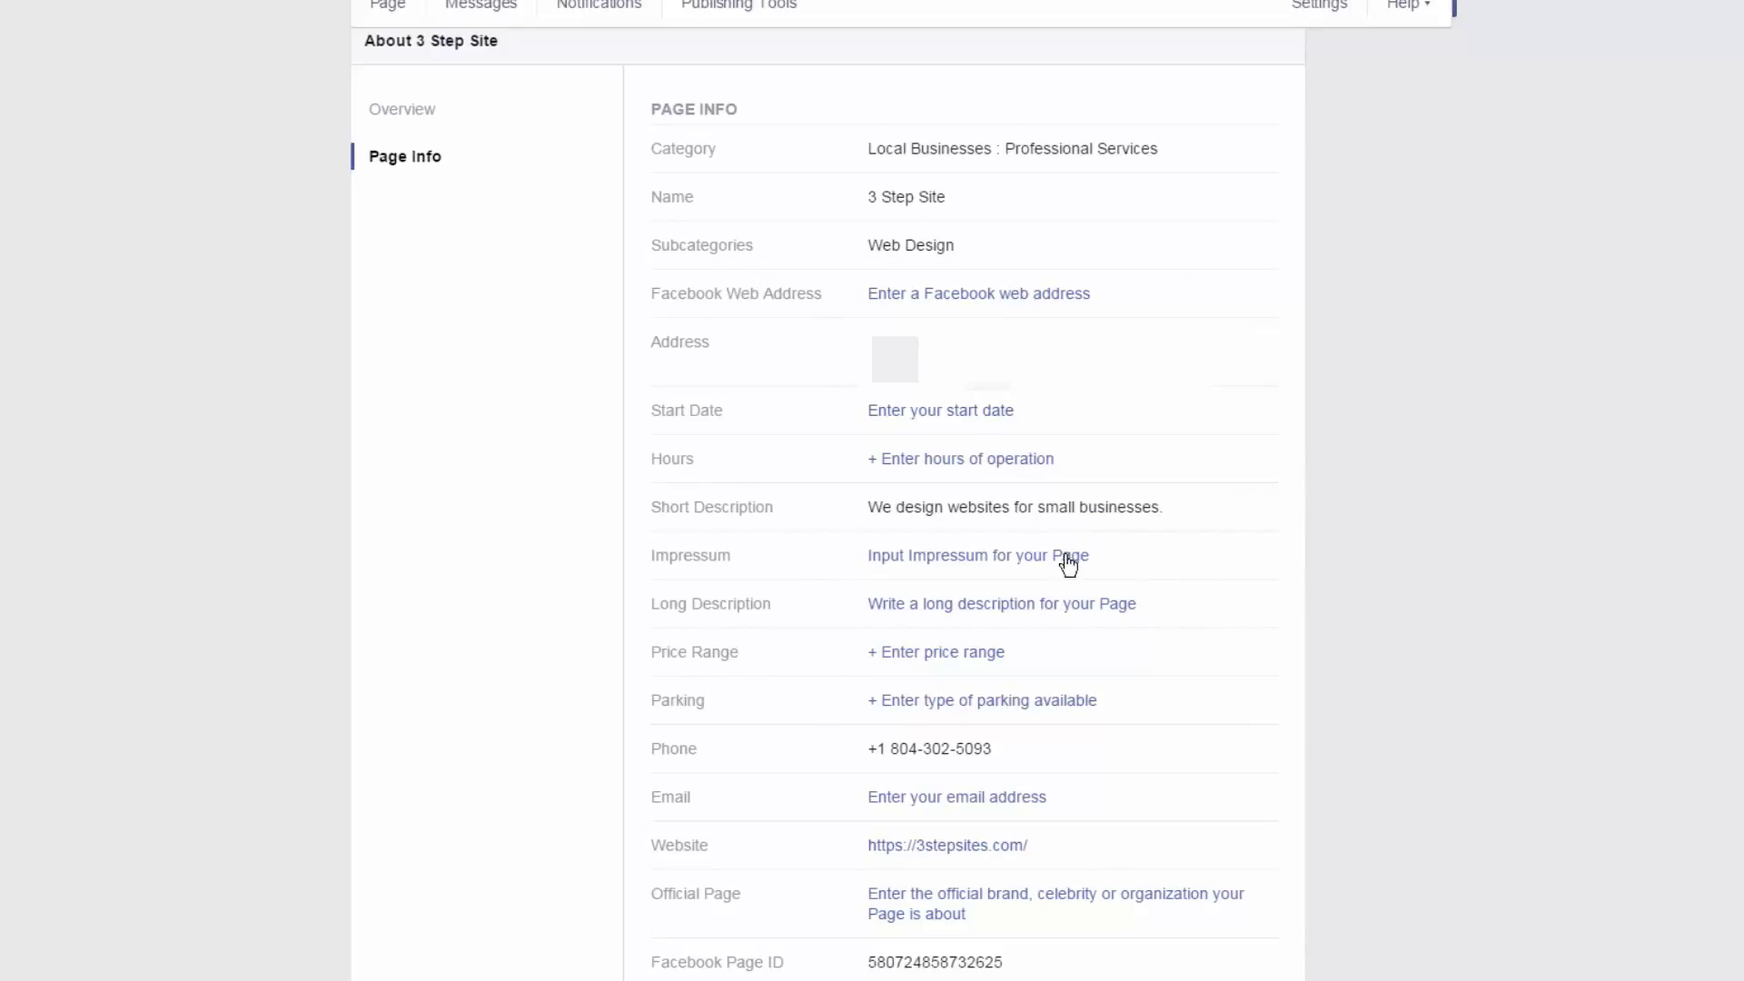
- Show the 3 Step Site Timeline with its cover photo, profile logo and status composer
scroll(1061, 561, up, 5)
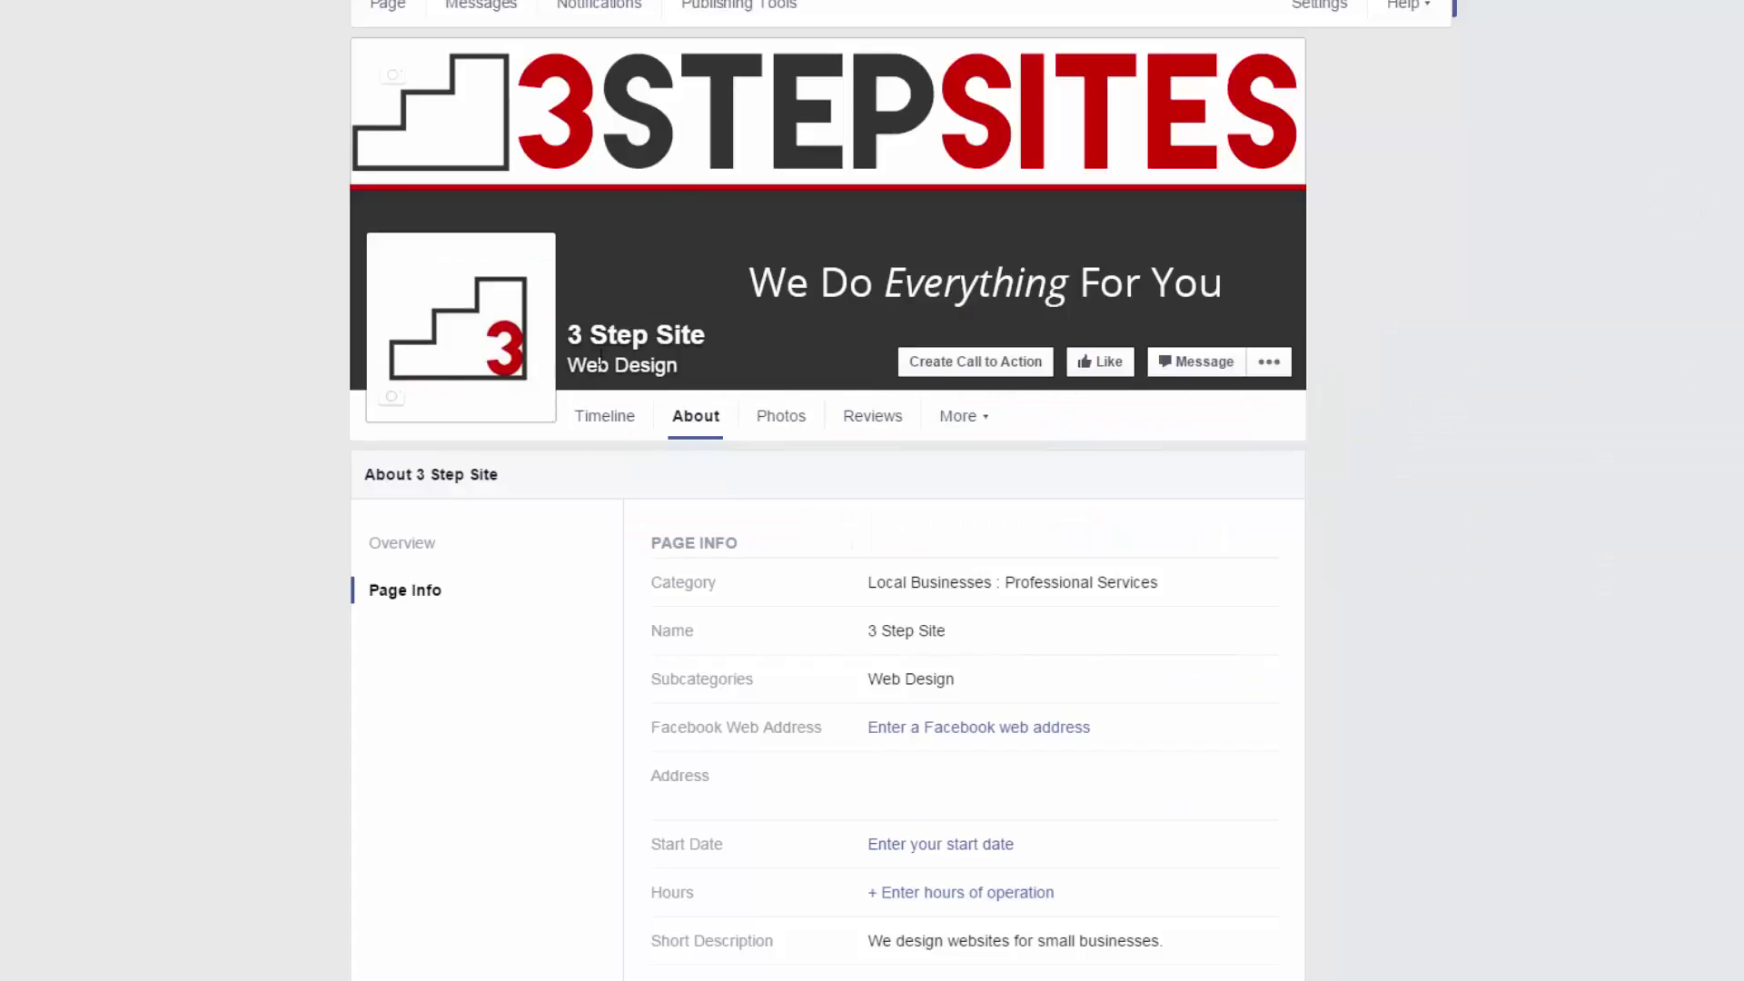
click(606, 414)
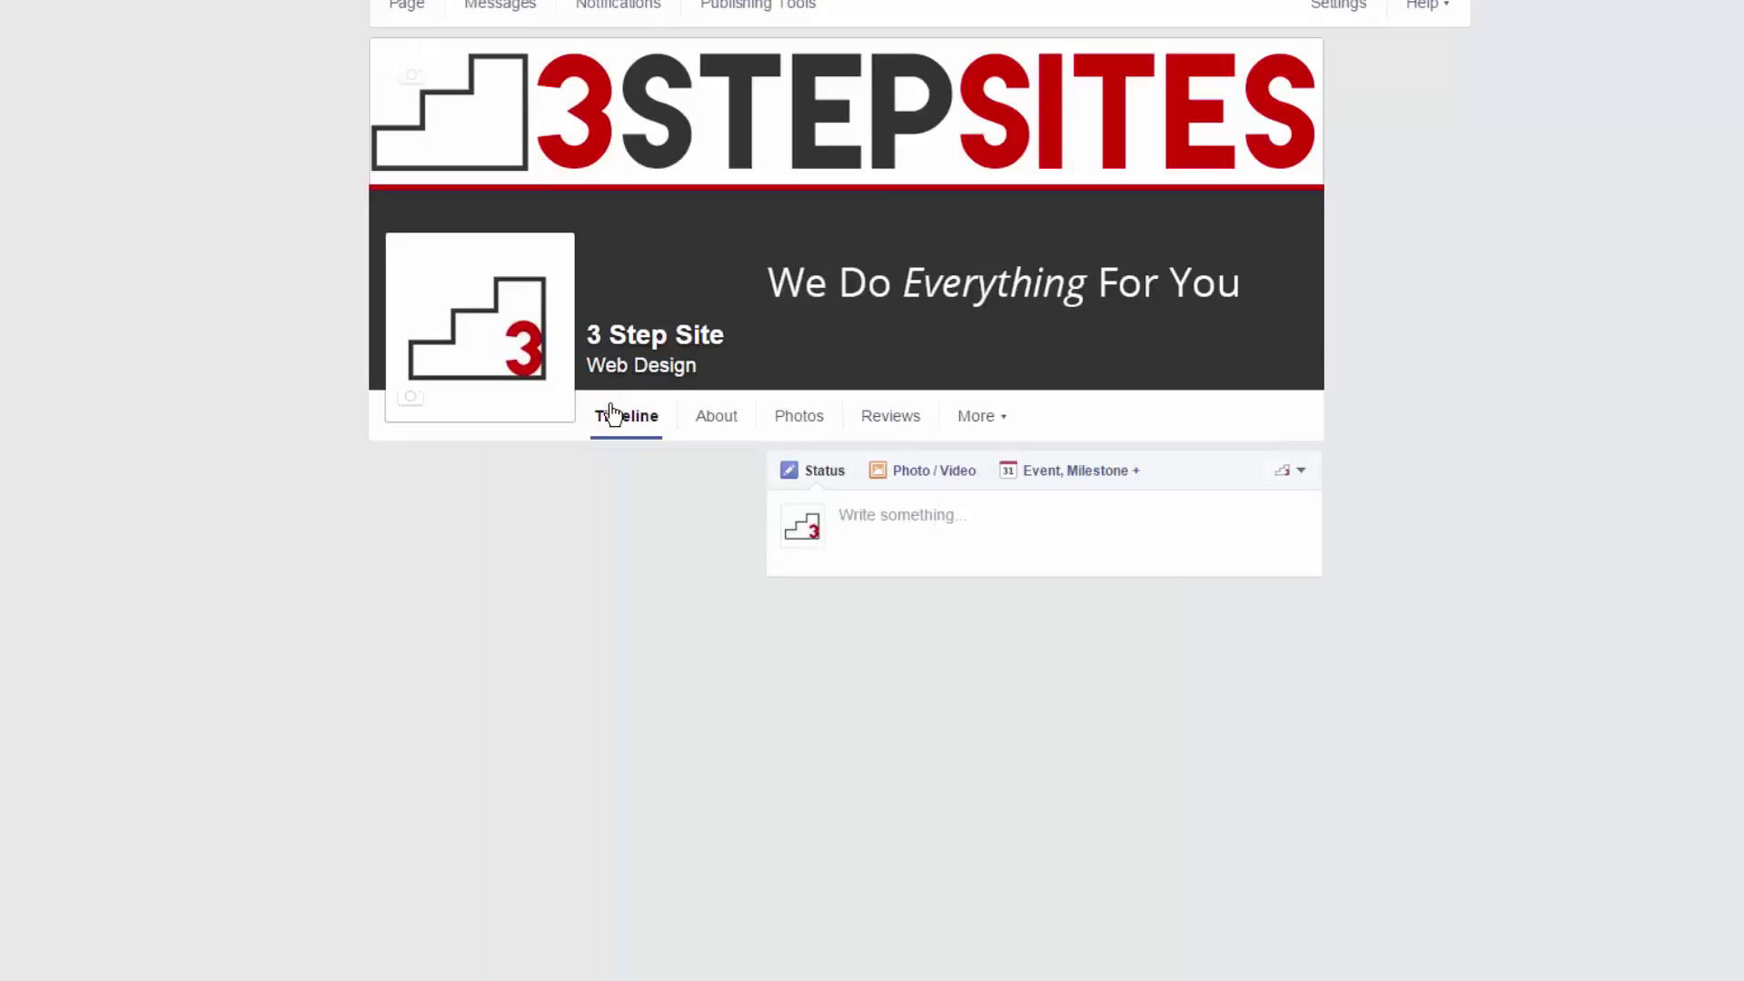